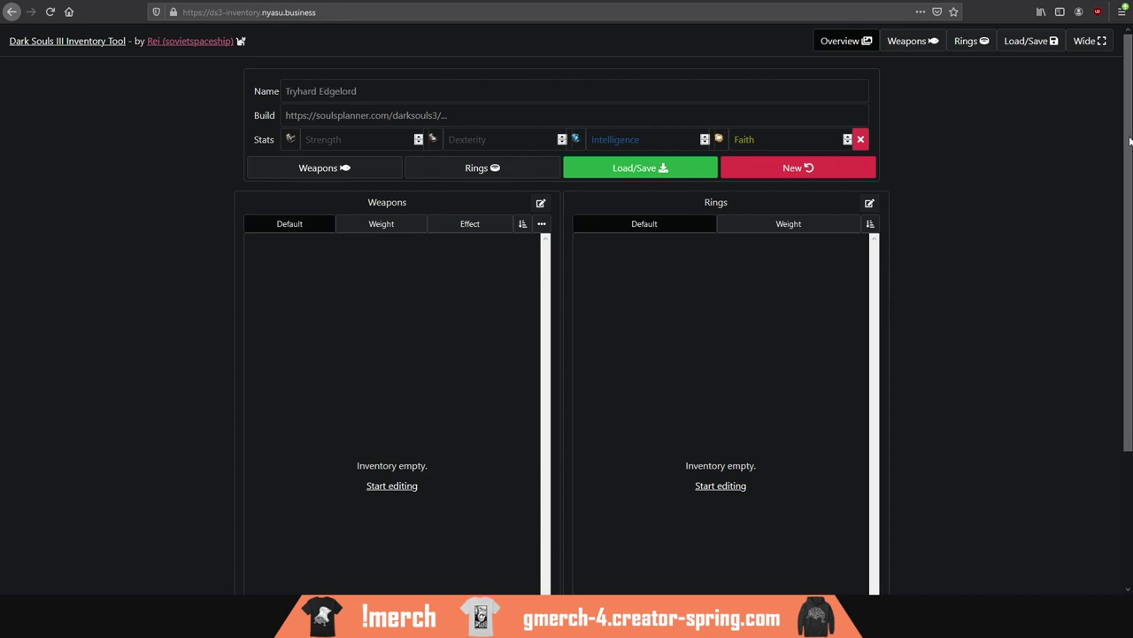
drag(1129, 139, 1129, 296)
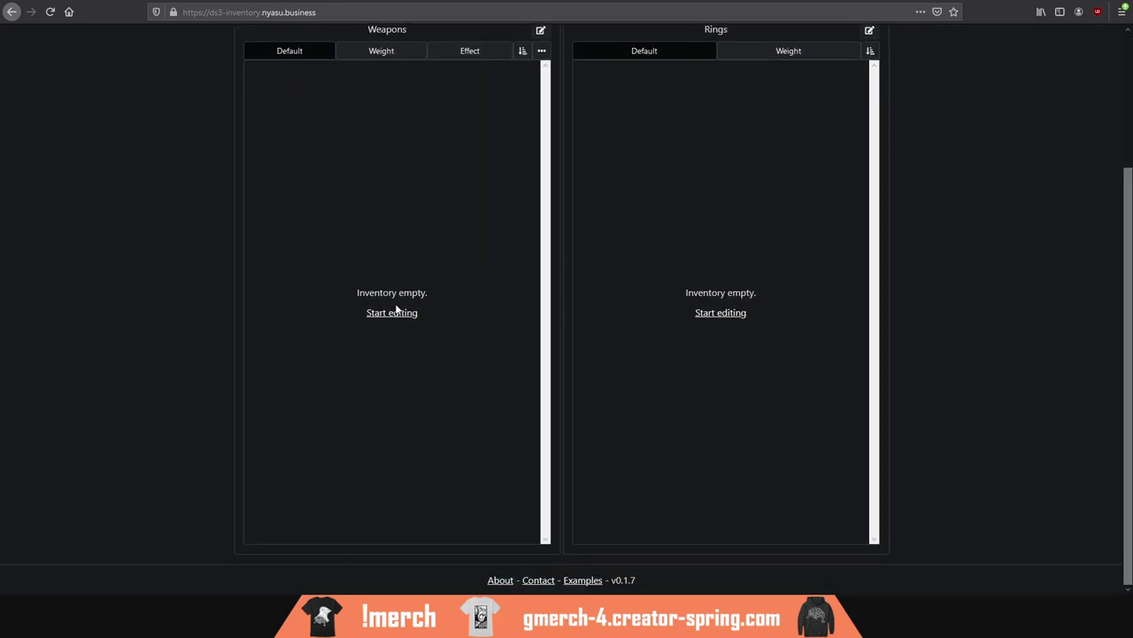
Step: Start editing the weapon inventory, beginning with an empty inventory
click(392, 311)
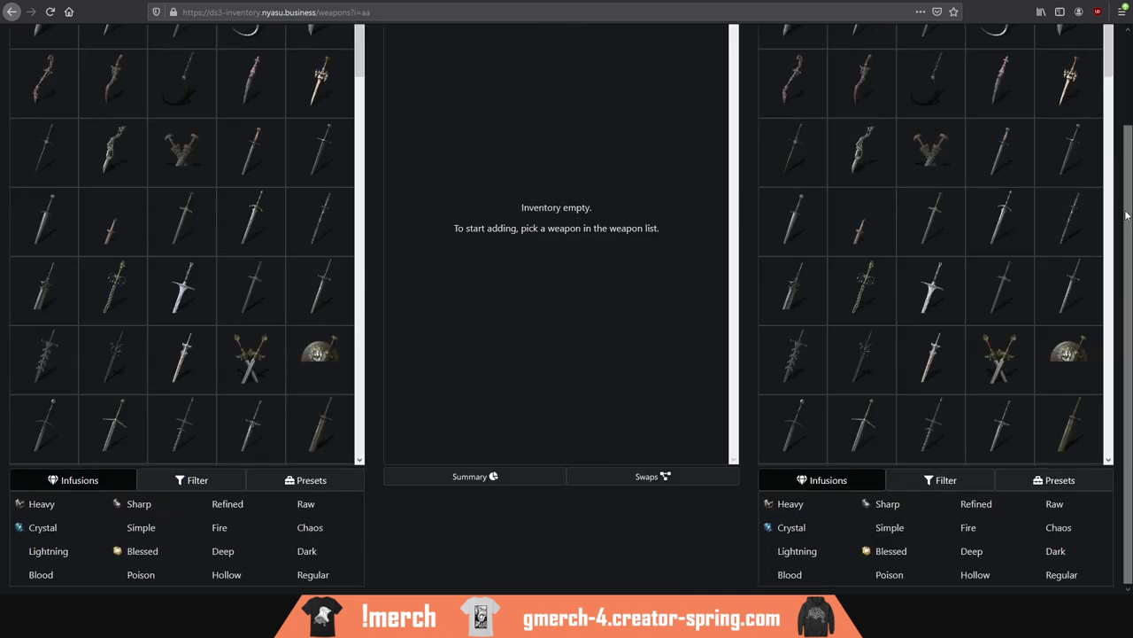
drag(1126, 215, 1125, 95)
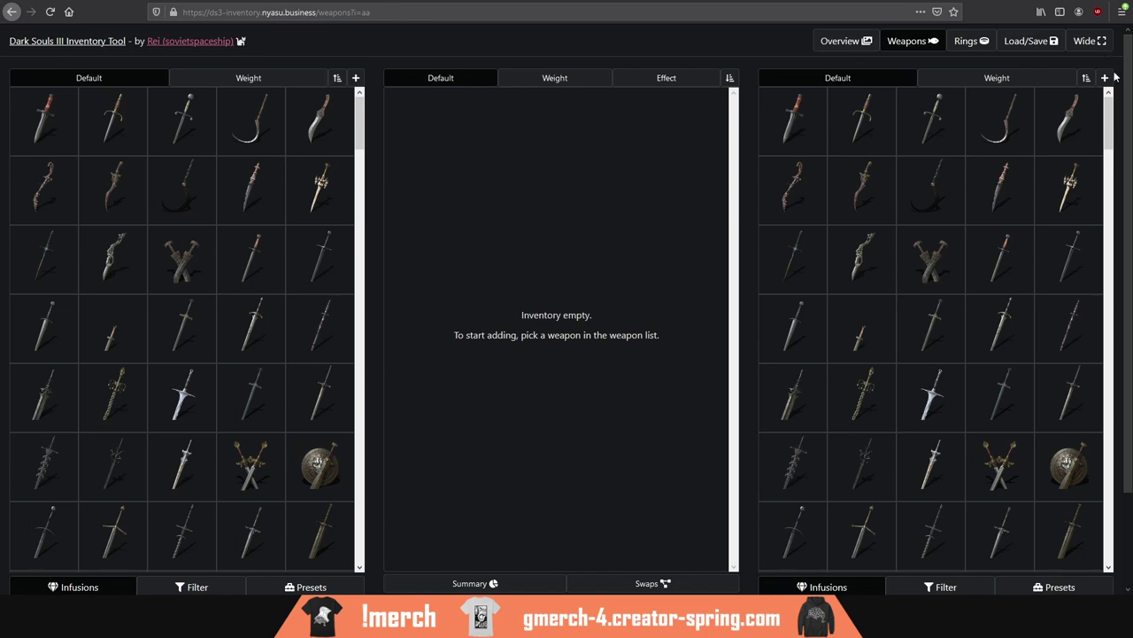
drag(1128, 79, 1129, 69)
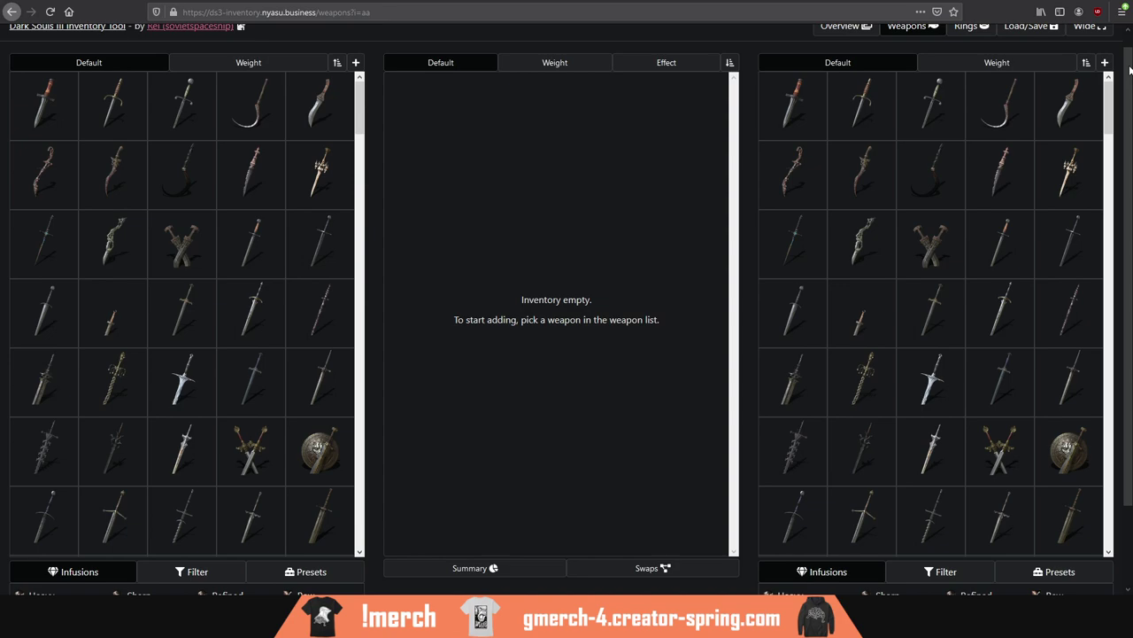
drag(1129, 69, 1129, 52)
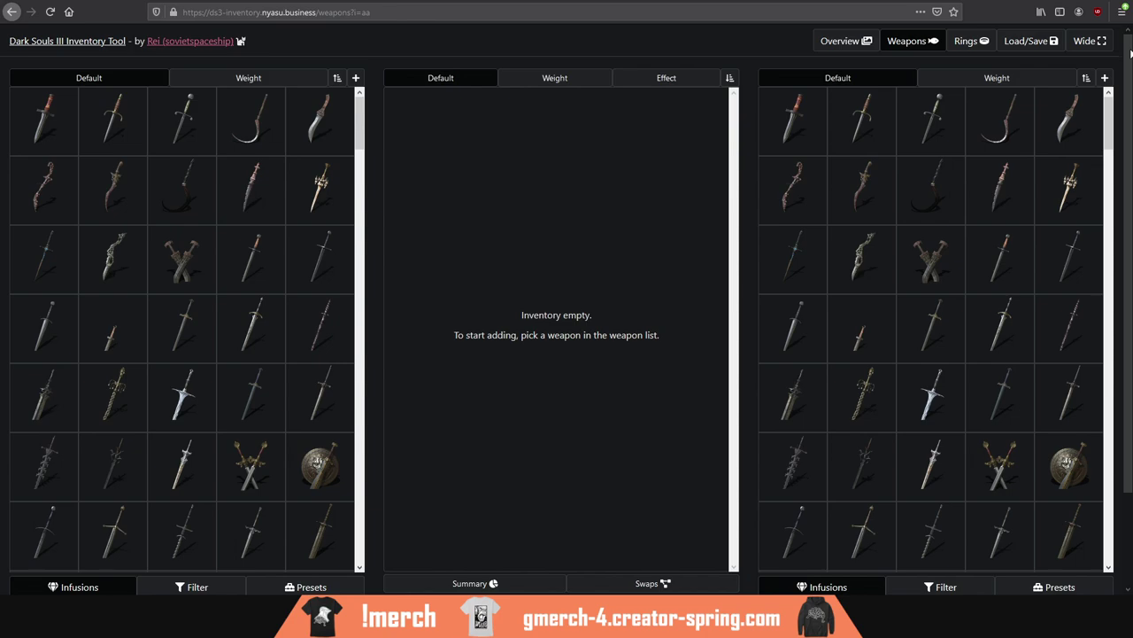
scroll(1130, 53, down, 3)
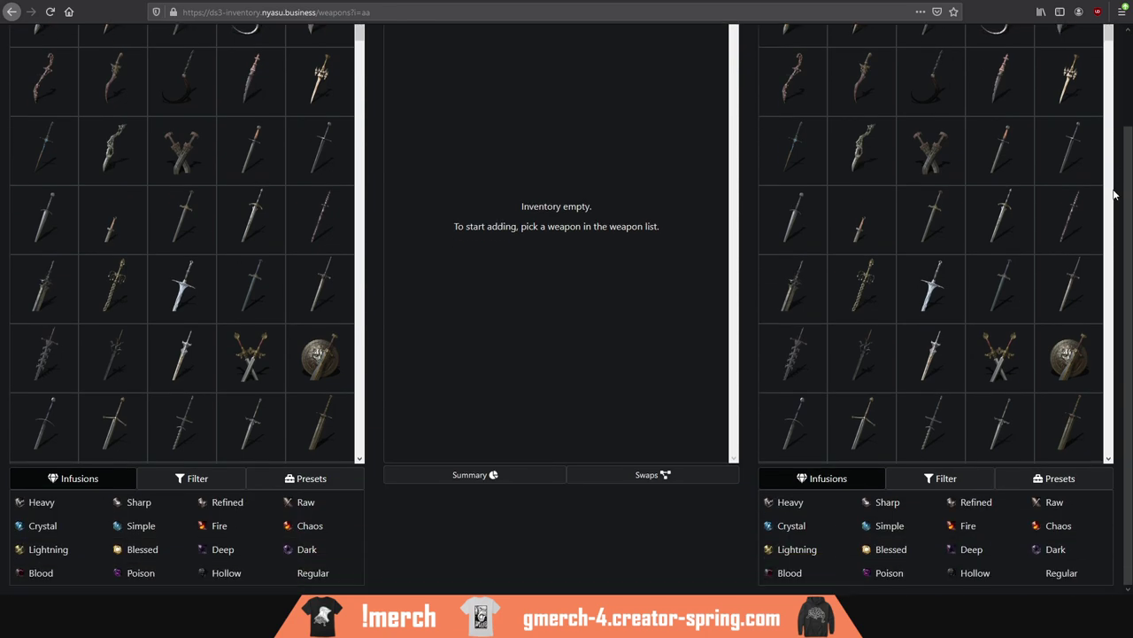
scroll(1129, 153, up, 3)
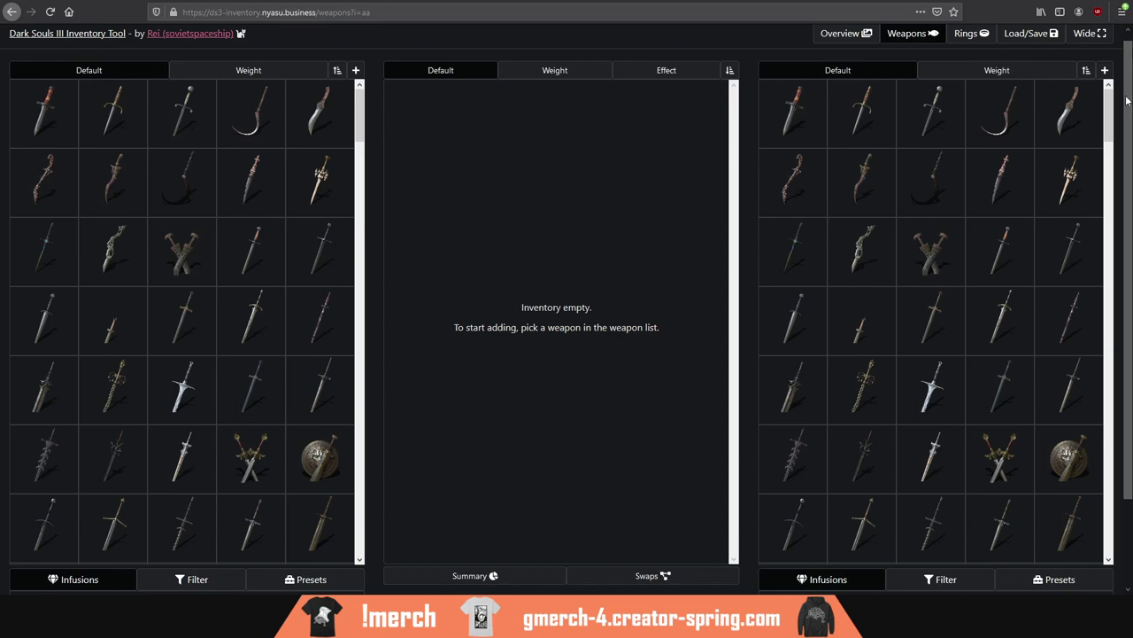
scroll(1127, 99, down, 3)
scroll(1129, 177, down, 2)
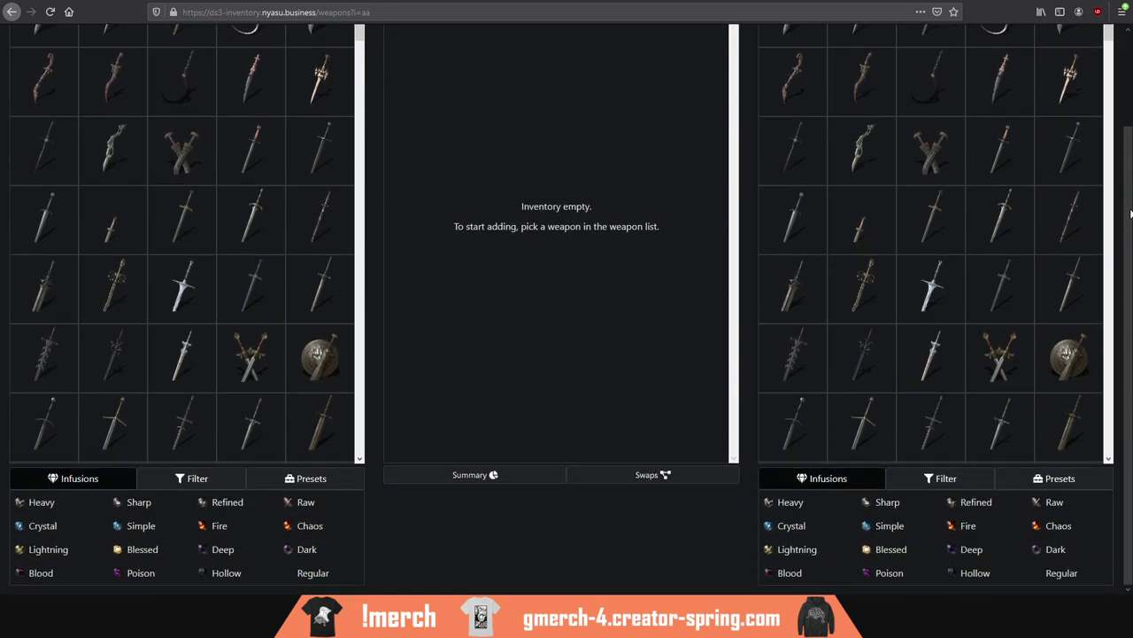
Step: Add five Fire-infused daggers, then switch the weapon list to Heavy infusion
click(220, 525)
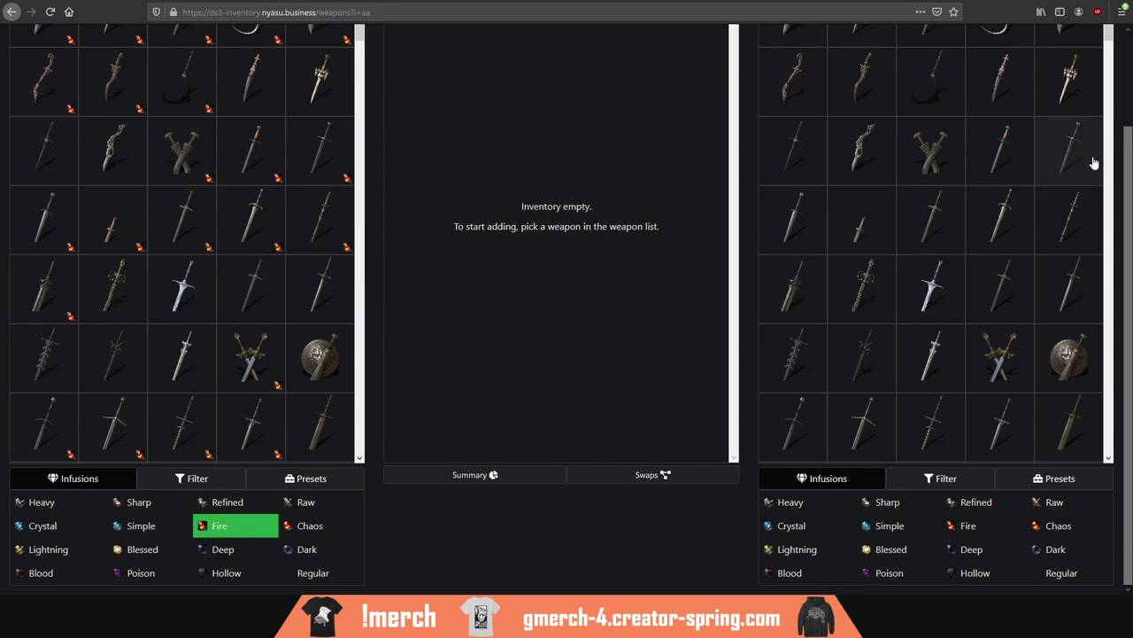
scroll(1128, 159, up, 3)
click(44, 124)
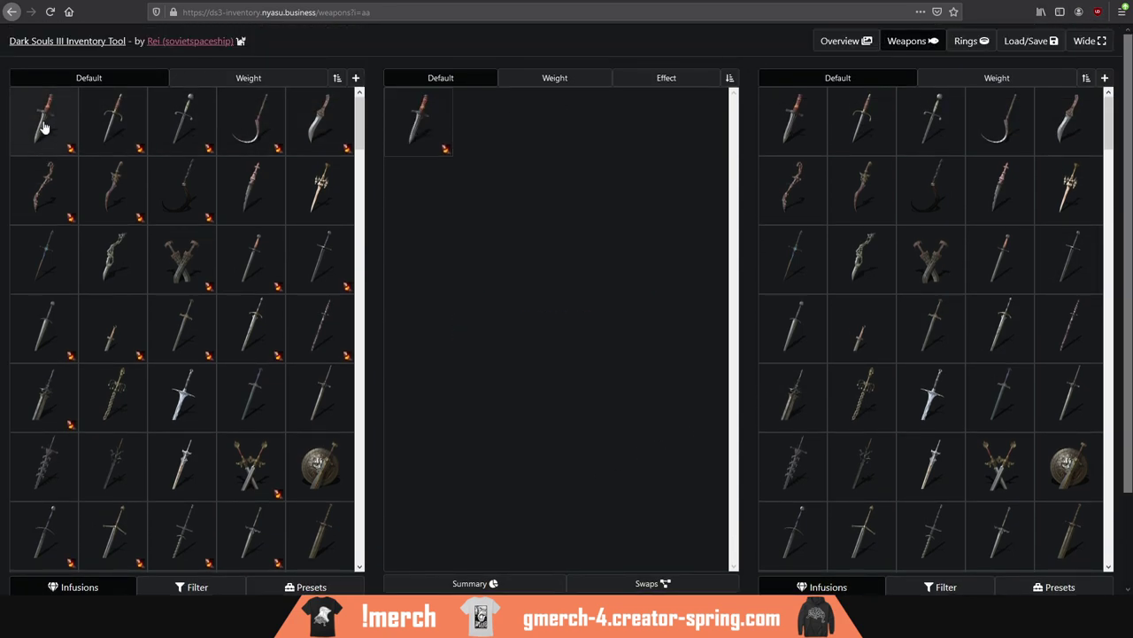
click(47, 131)
click(44, 124)
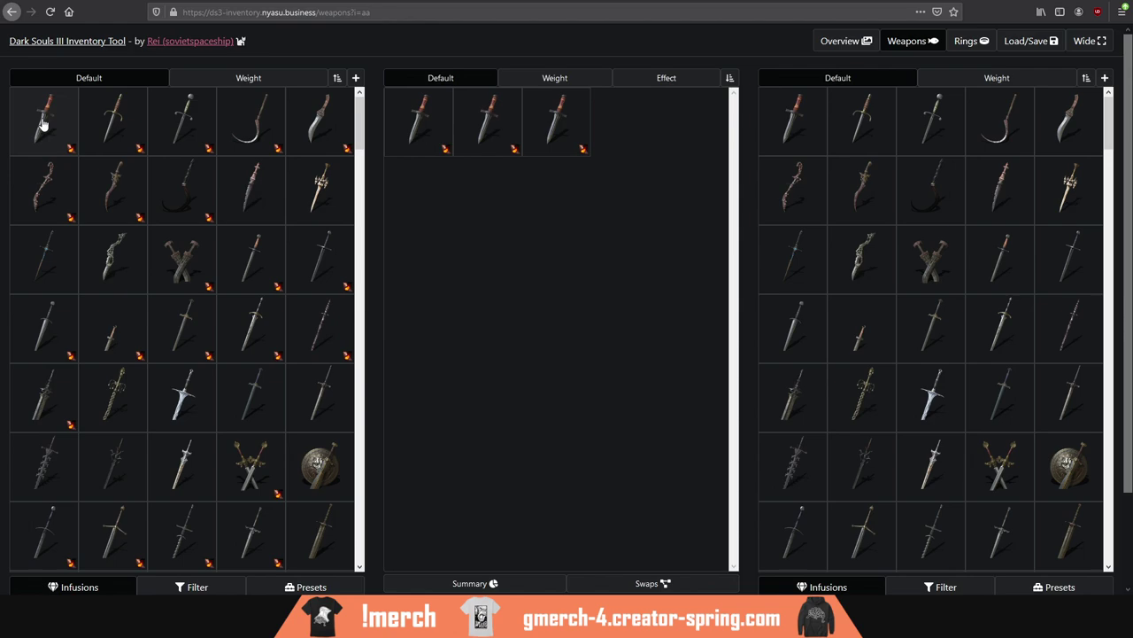
click(44, 124)
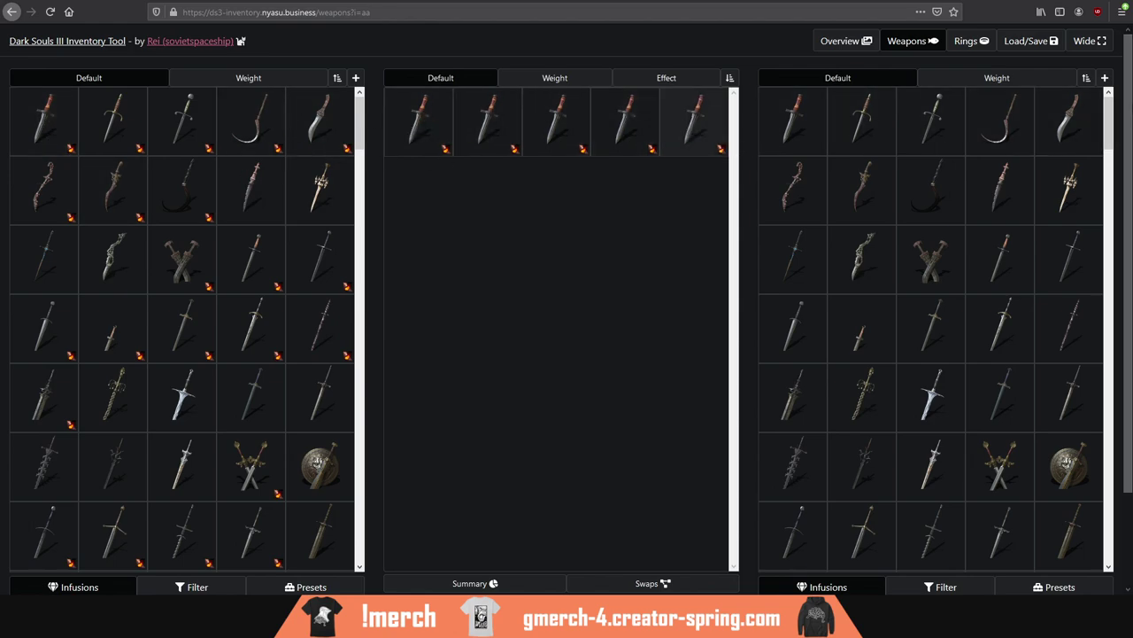
scroll(1098, 144, down, 3)
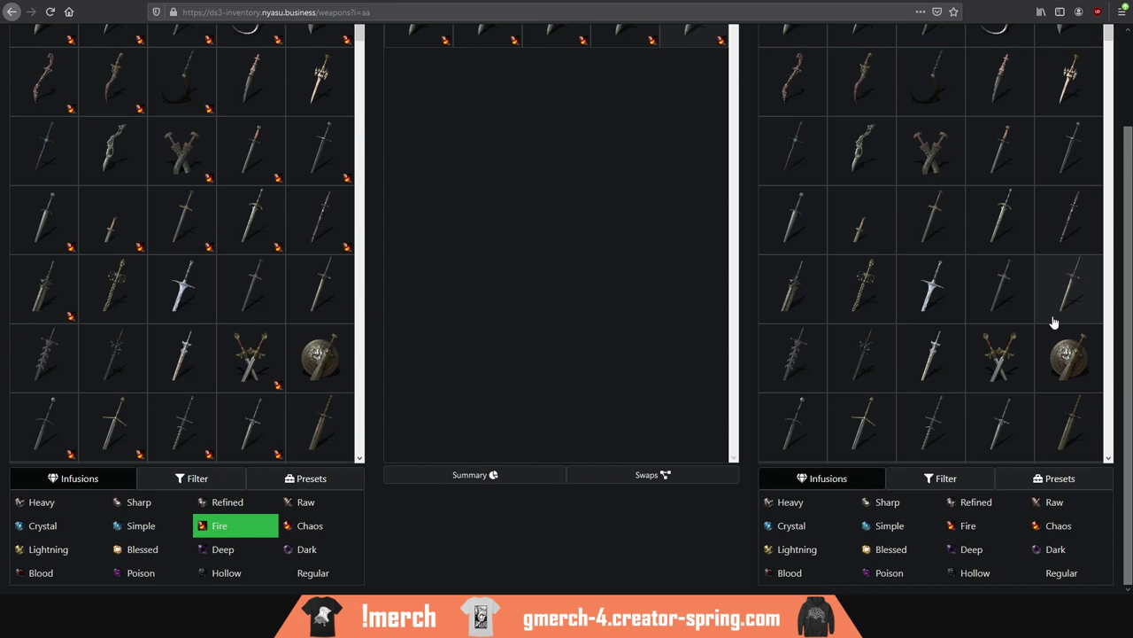
click(223, 528)
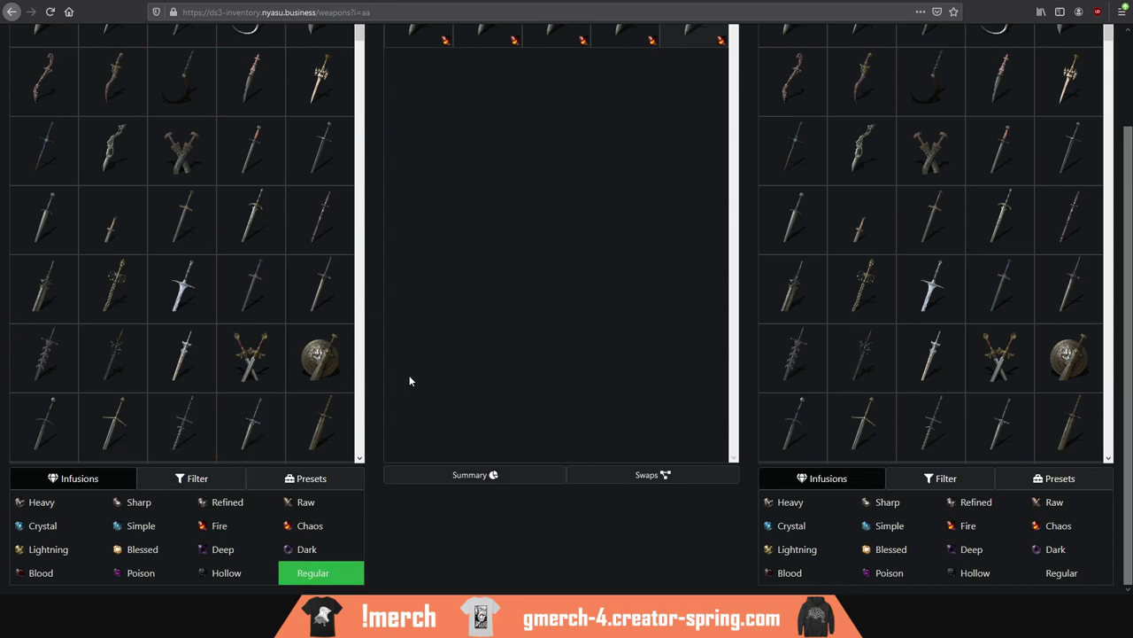
click(51, 502)
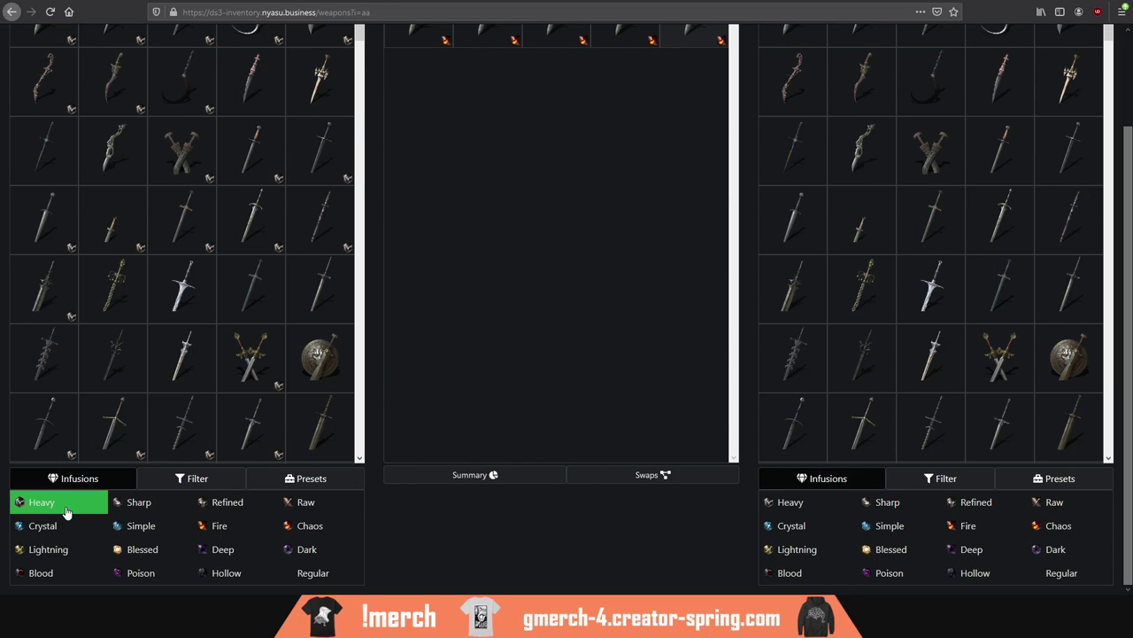
scroll(1049, 258, up, 3)
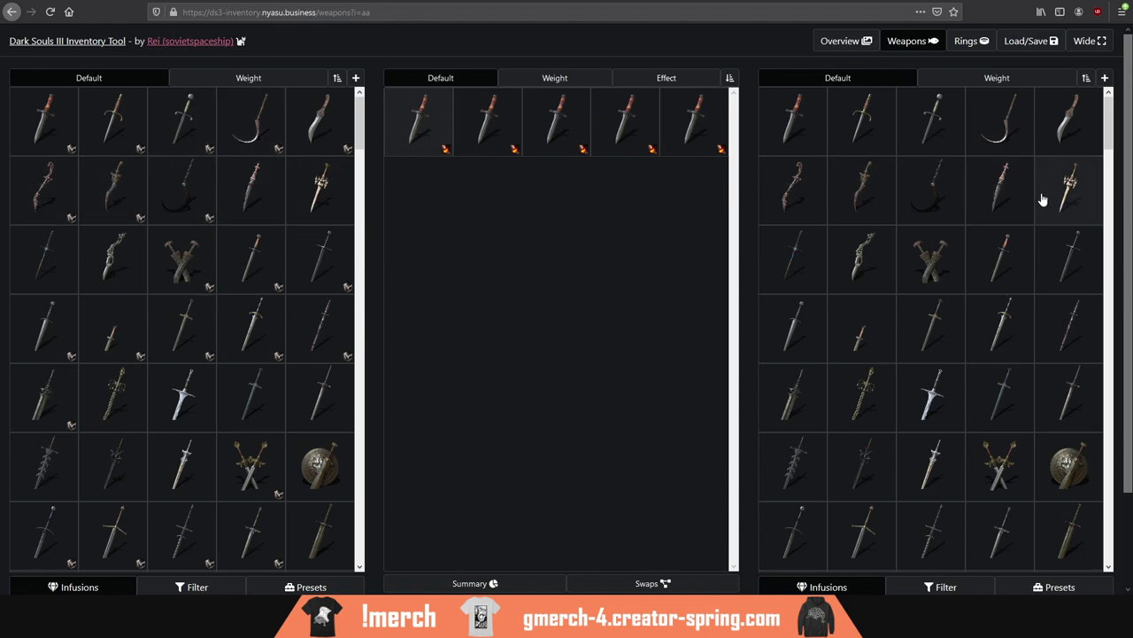
scroll(974, 265, down, 3)
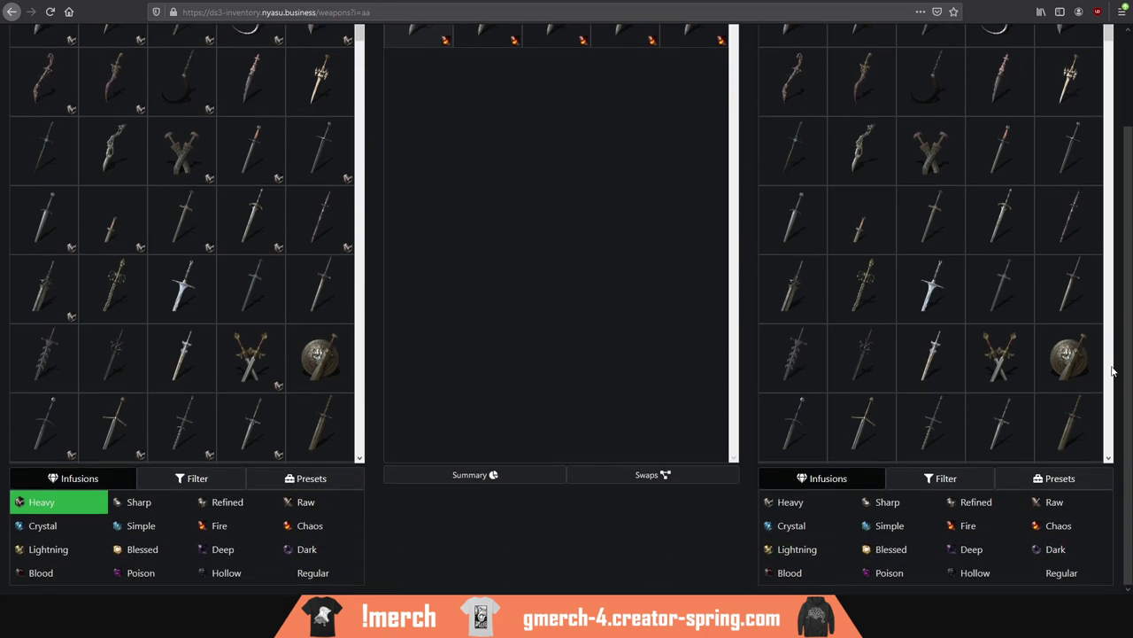
Step: Add a Blessed sickle and a Poison curved dagger, then set Heavy infusion
click(141, 549)
scroll(142, 549, up, 1)
scroll(253, 88, up, 3)
click(253, 123)
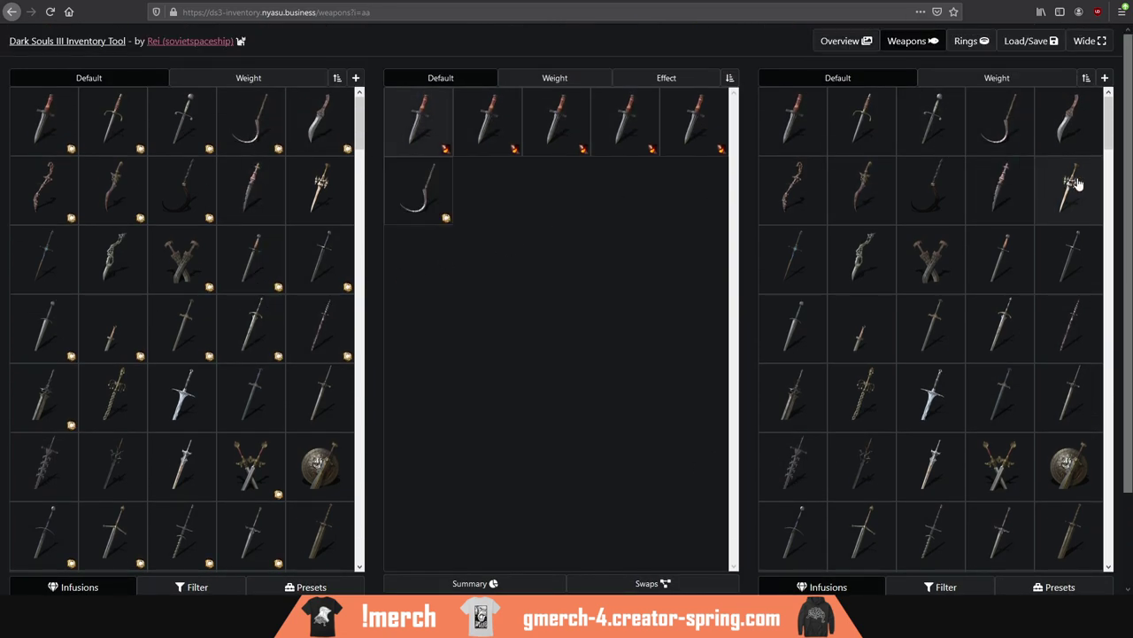
scroll(1123, 149, down, 3)
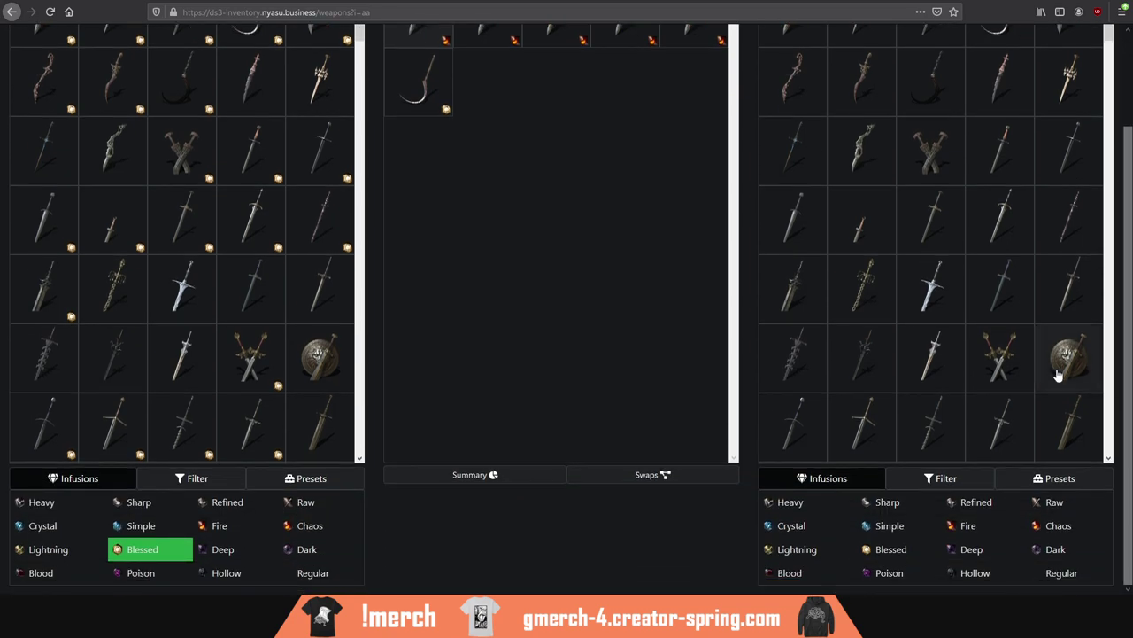
click(141, 572)
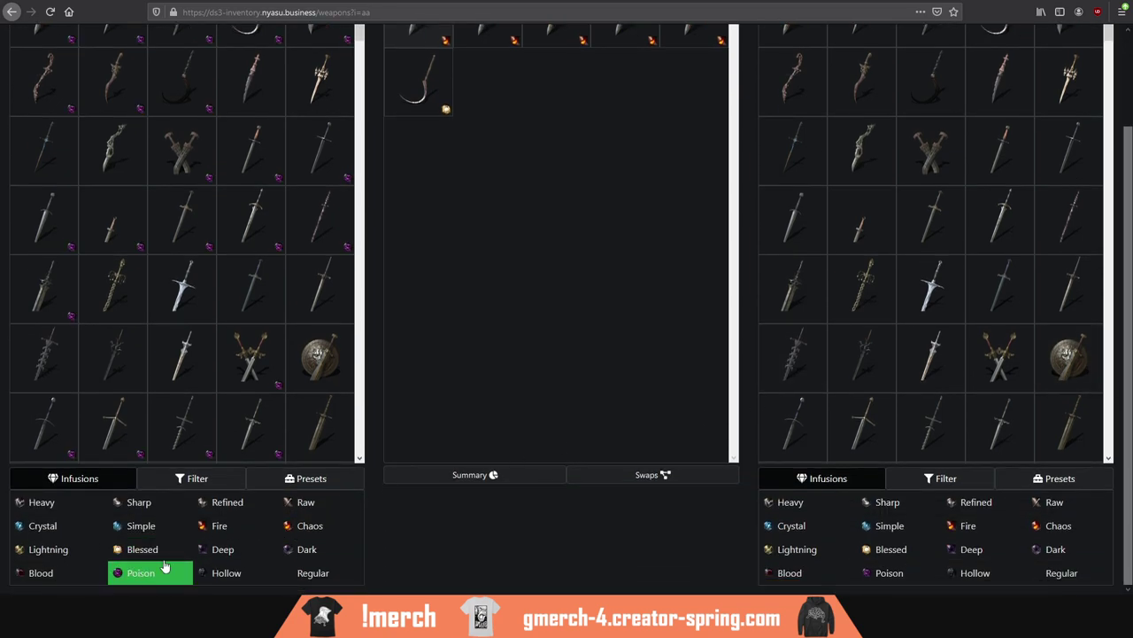
scroll(1121, 266, up, 3)
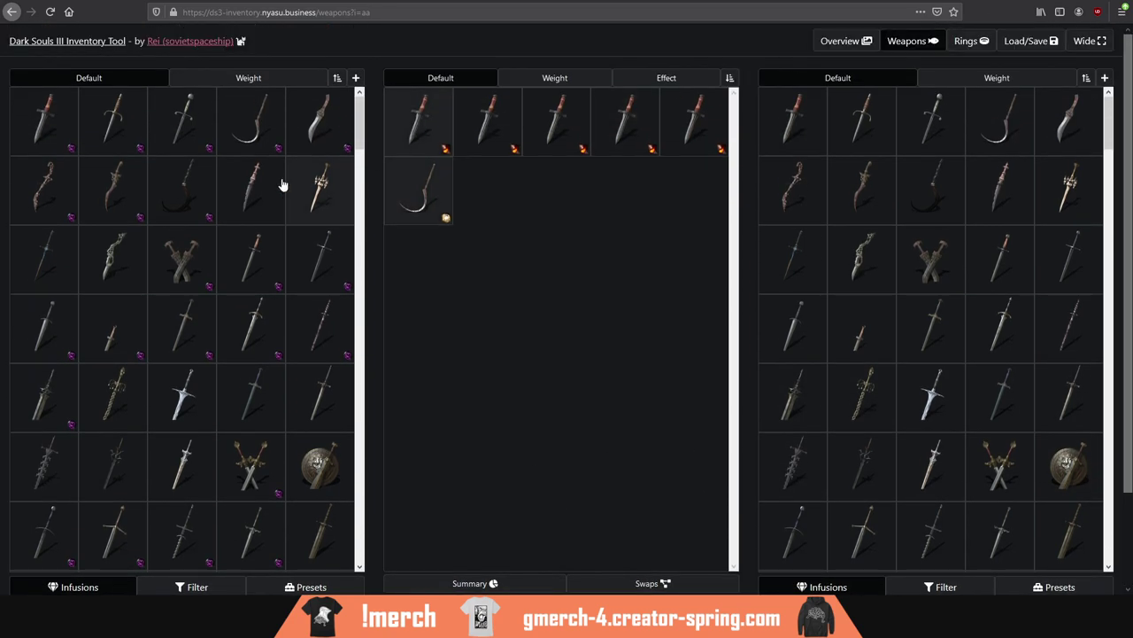
click(61, 195)
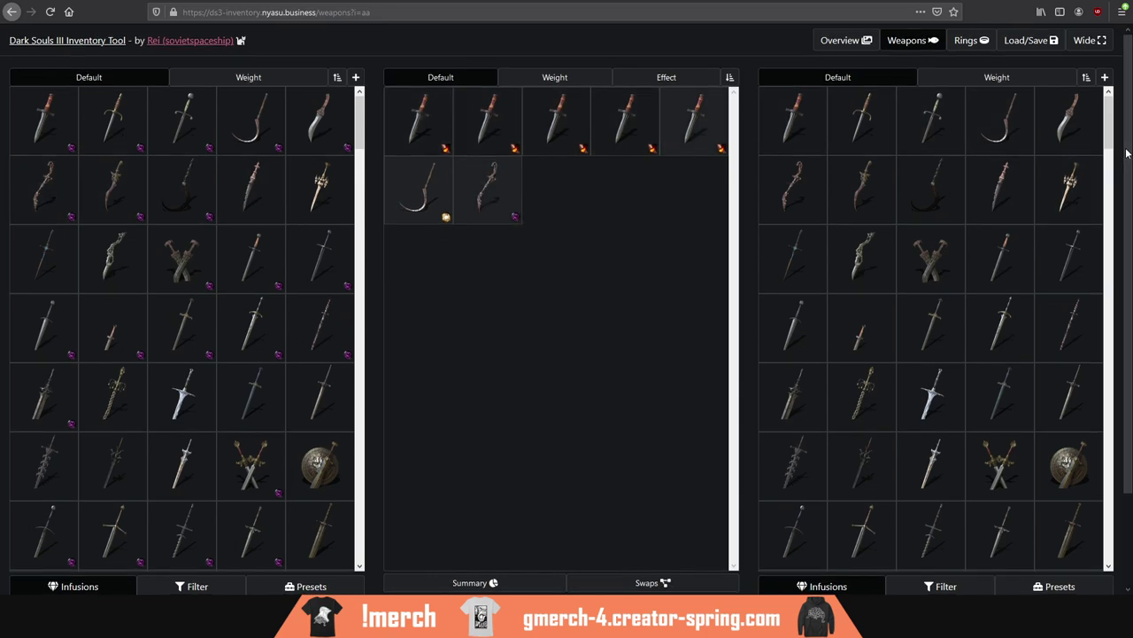
scroll(1127, 155, down, 1)
scroll(1127, 155, up, 1)
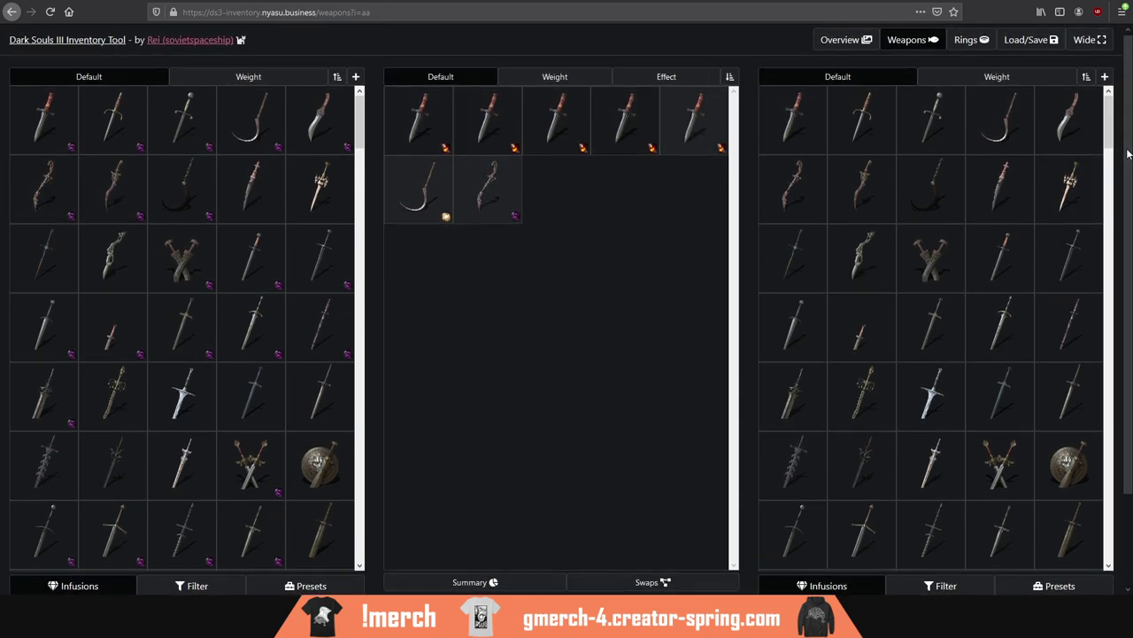
scroll(1128, 155, down, 3)
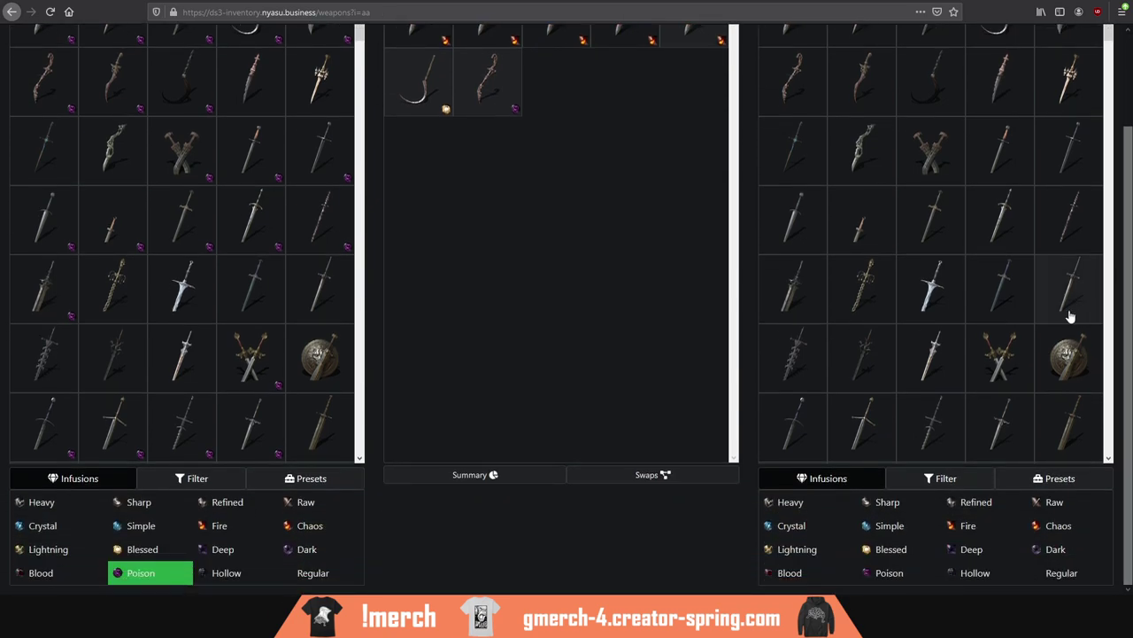
click(227, 502)
scroll(305, 502, up, 5)
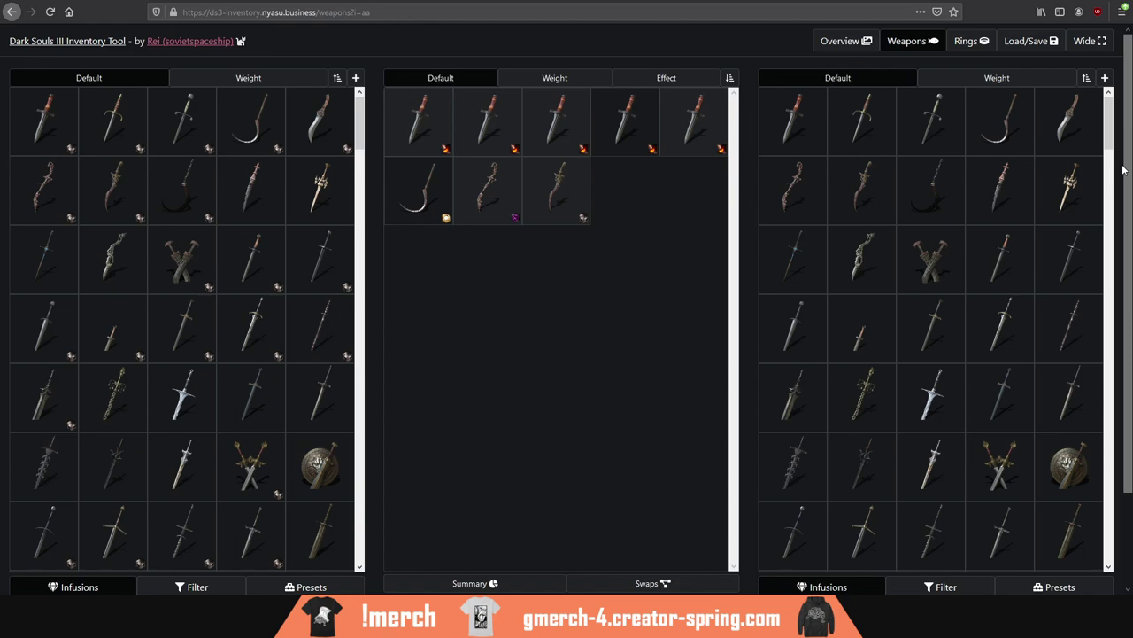
scroll(1118, 320, down, 3)
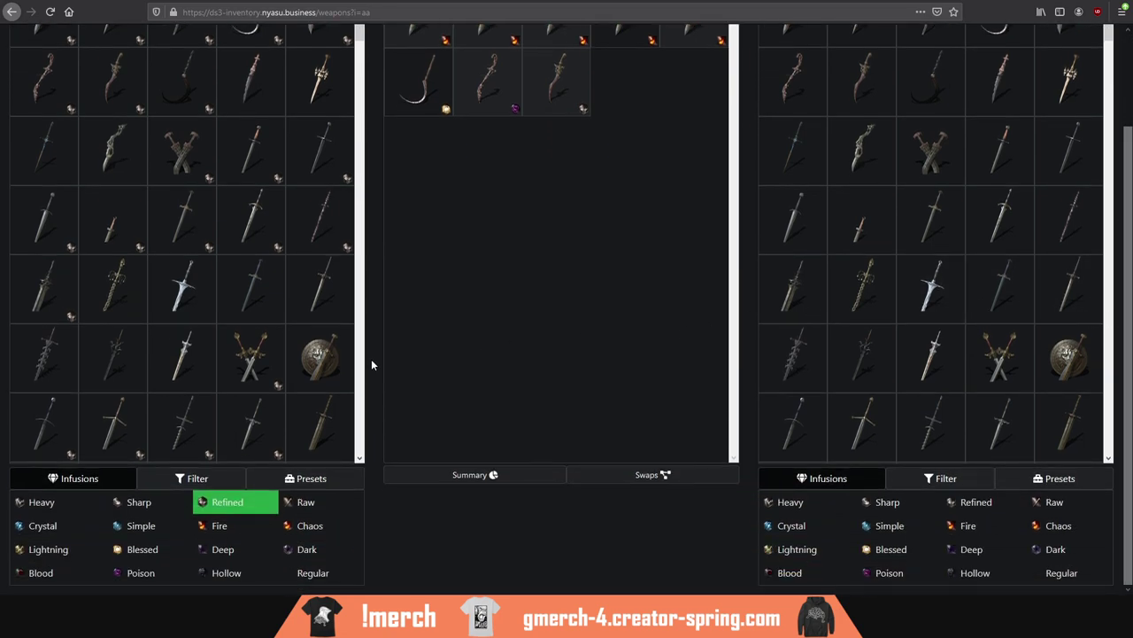
click(42, 502)
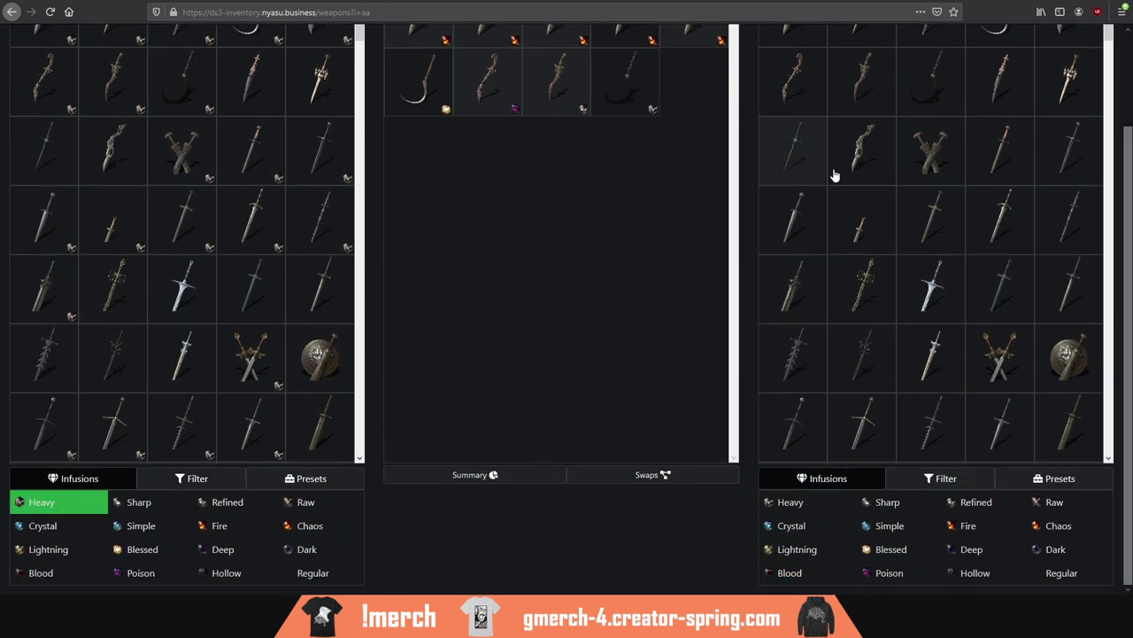
drag(1122, 223, 1129, 107)
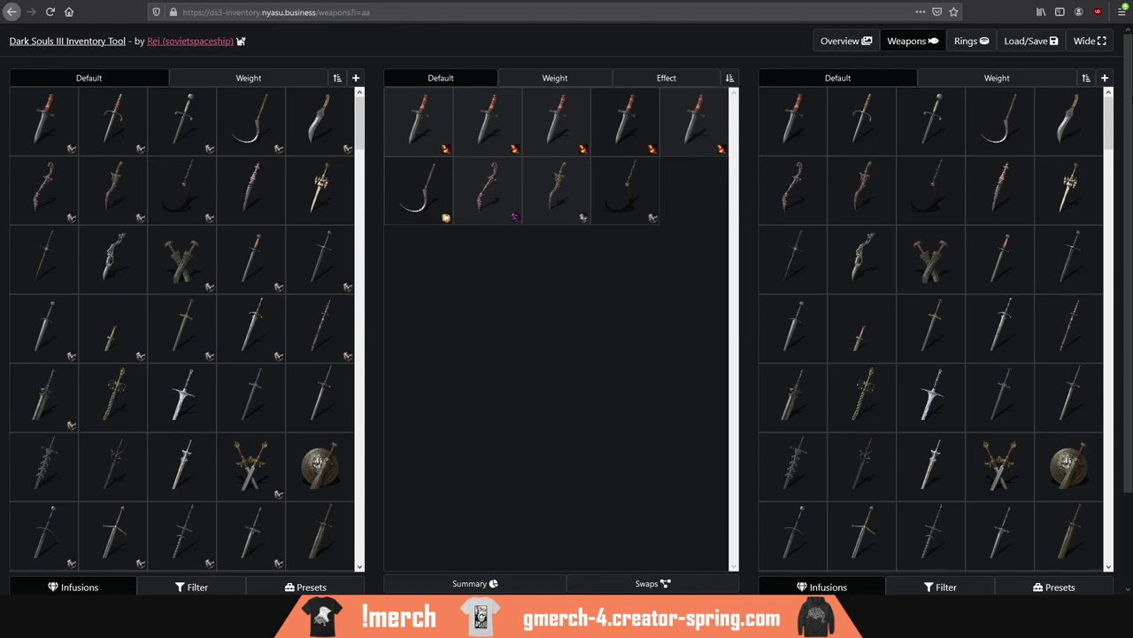
scroll(567, 319, down, 3)
scroll(567, 319, down, 2)
Step: Add several Heavy-infused straight swords in new inventory rows
click(253, 220)
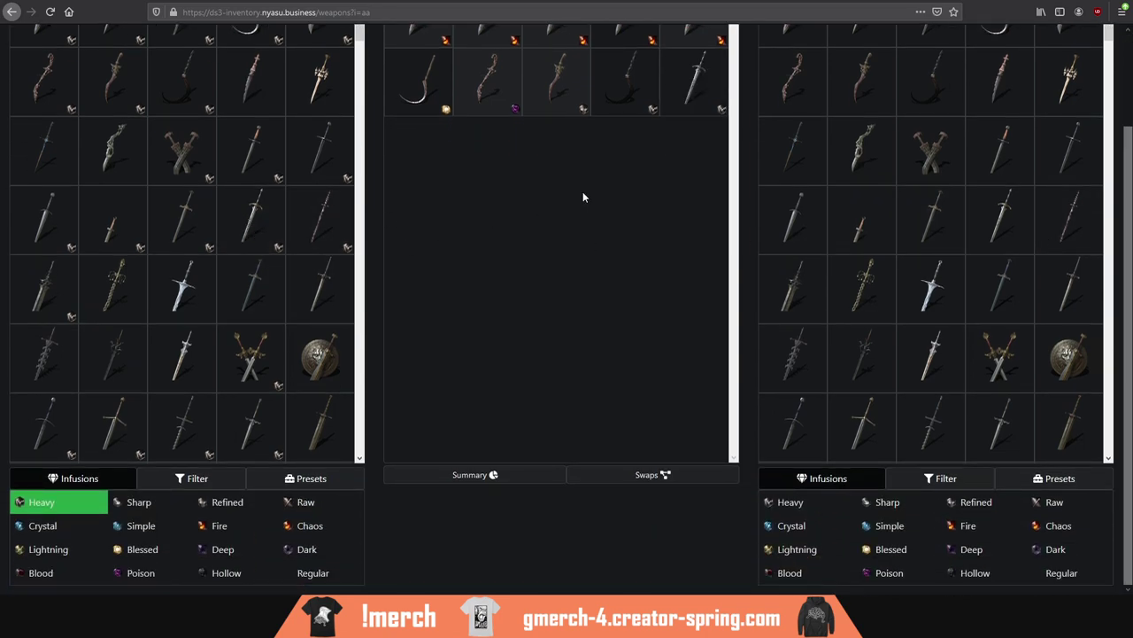
click(44, 288)
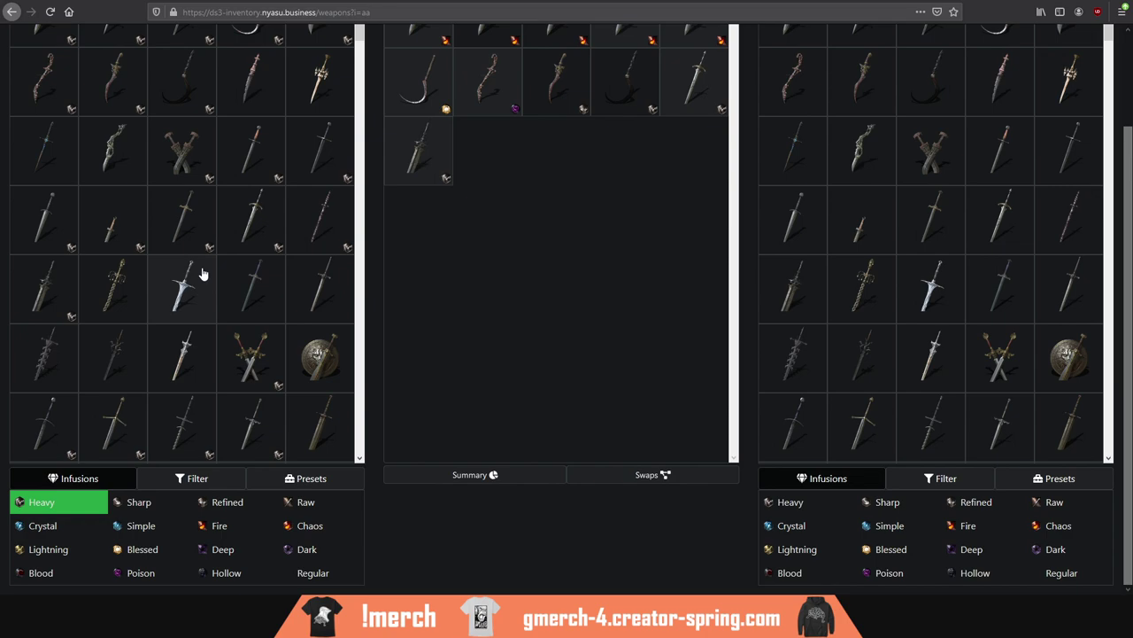
click(115, 358)
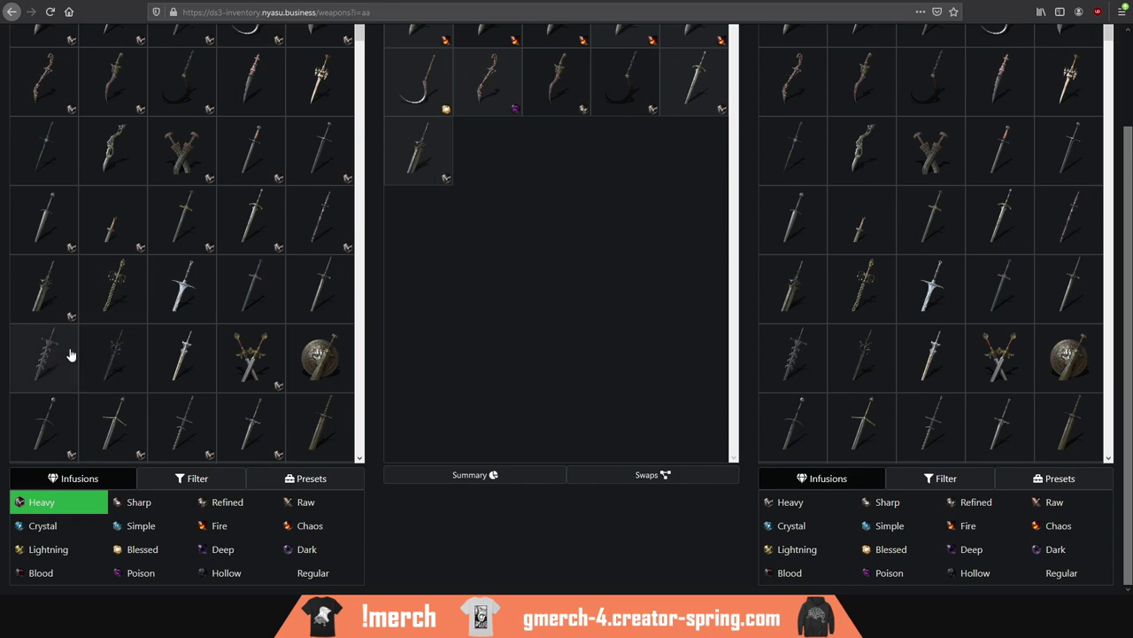
click(106, 357)
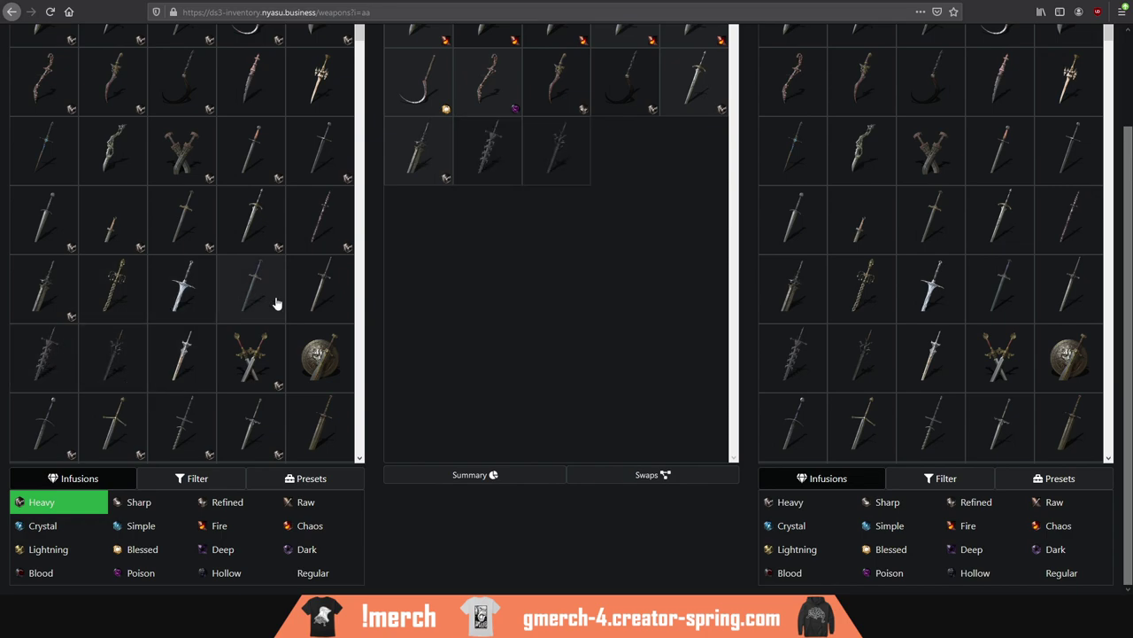
click(113, 426)
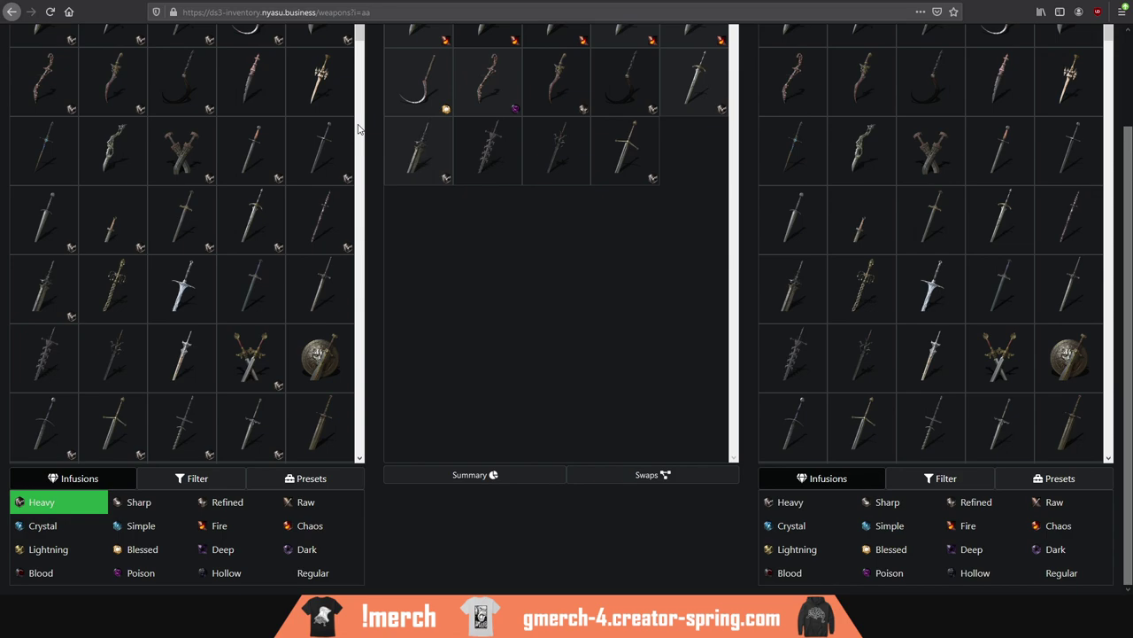
drag(361, 35, 367, 81)
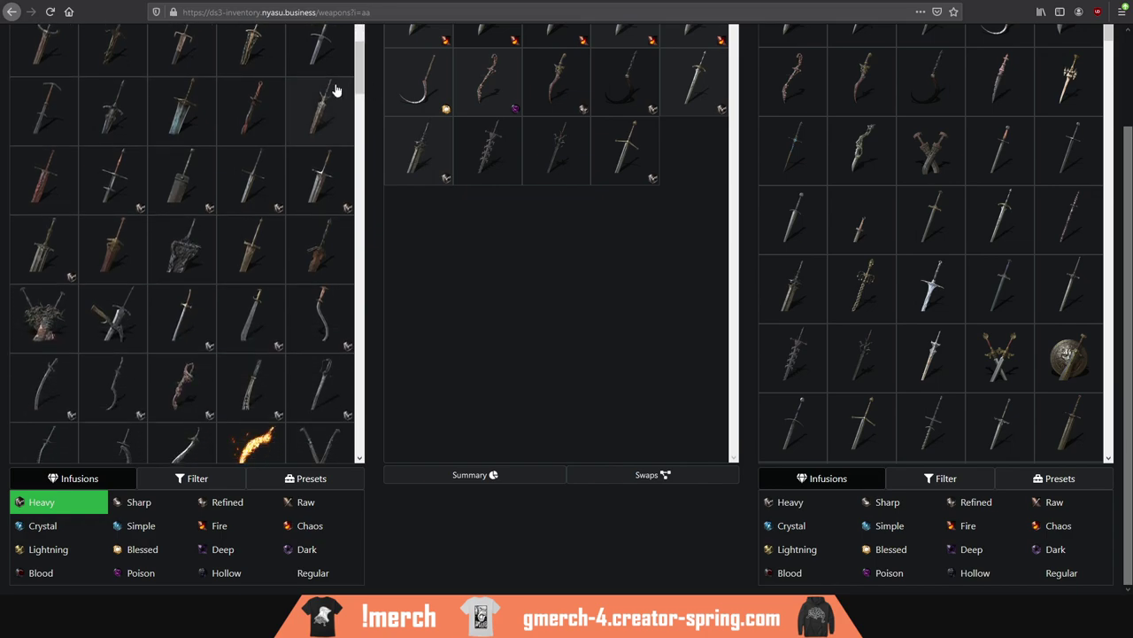
Step: Add the dark tangled, crossed-blade, curved and thin swords, then sort by weight
click(44, 317)
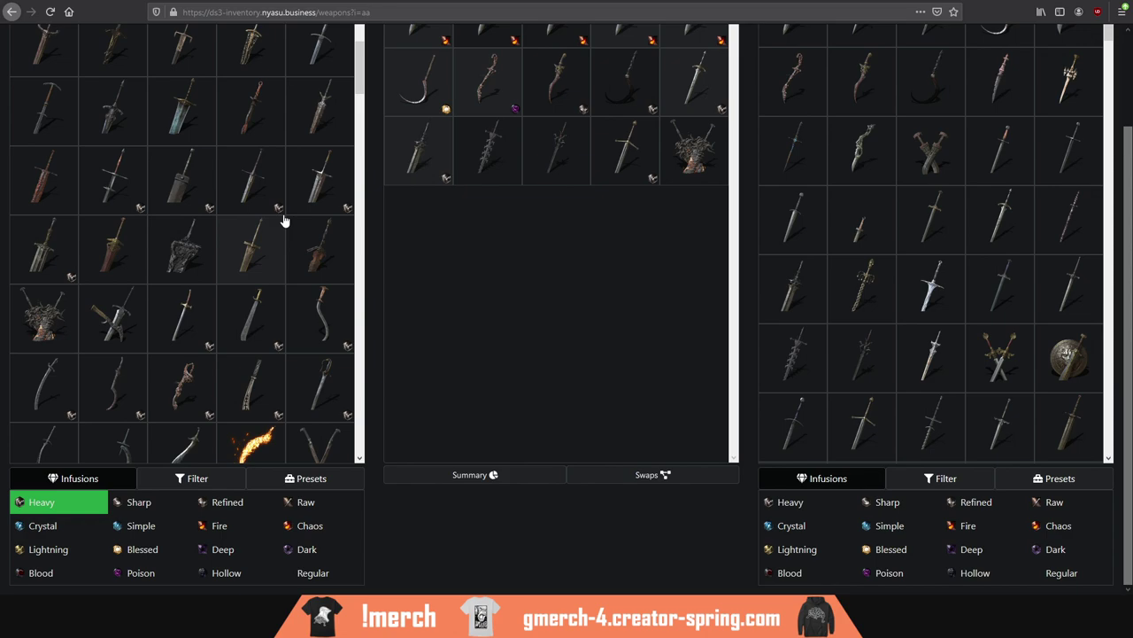
drag(362, 78, 362, 86)
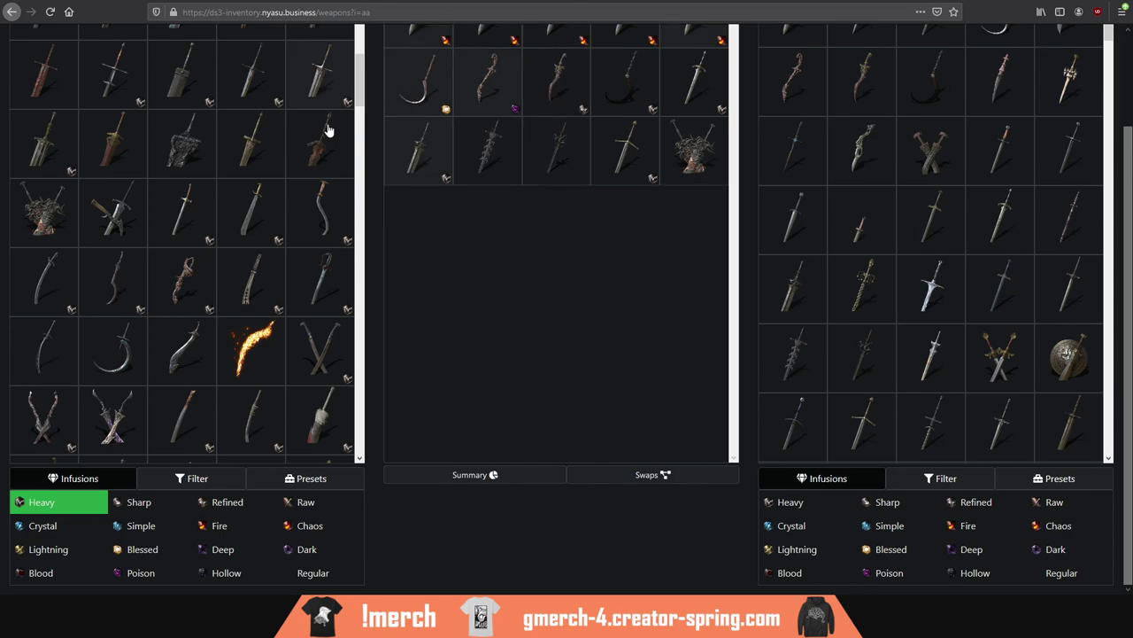
click(124, 211)
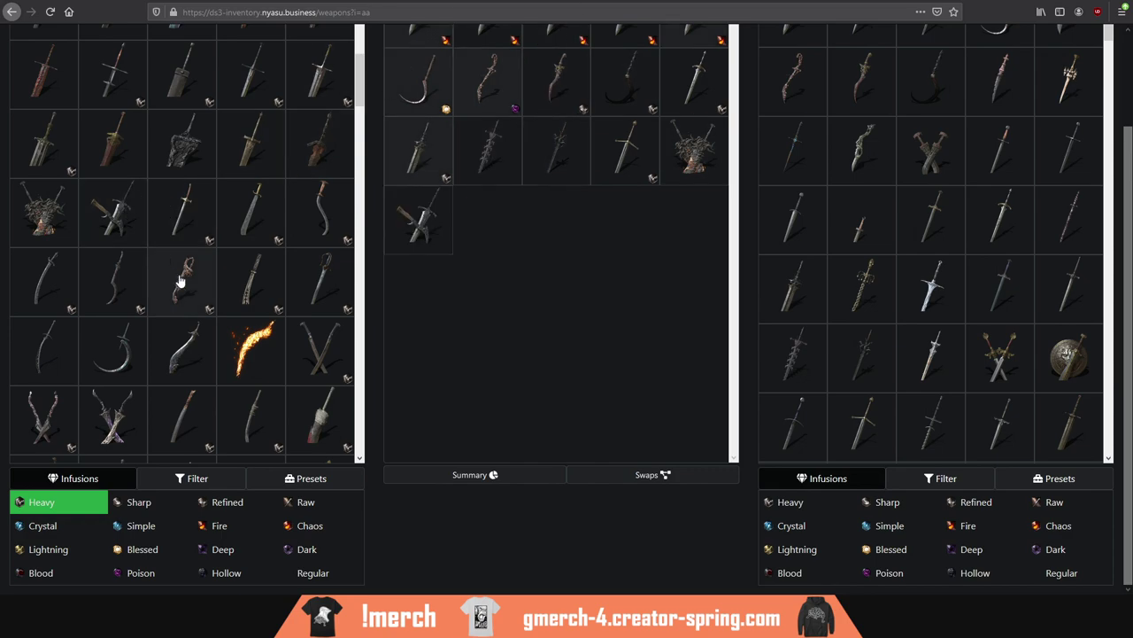
click(317, 280)
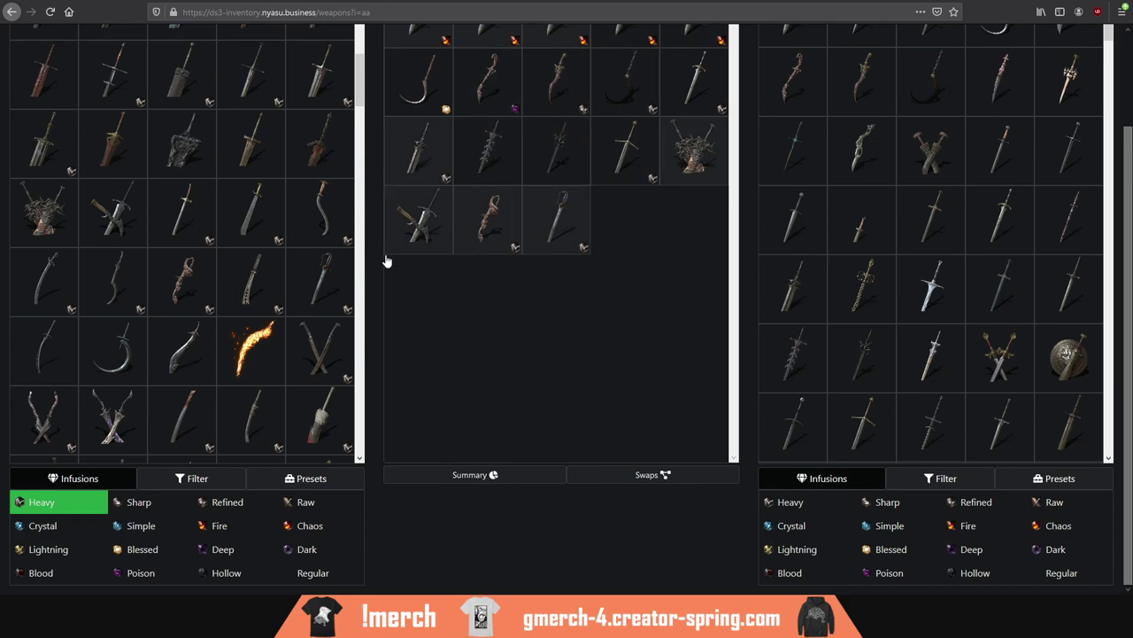
click(327, 292)
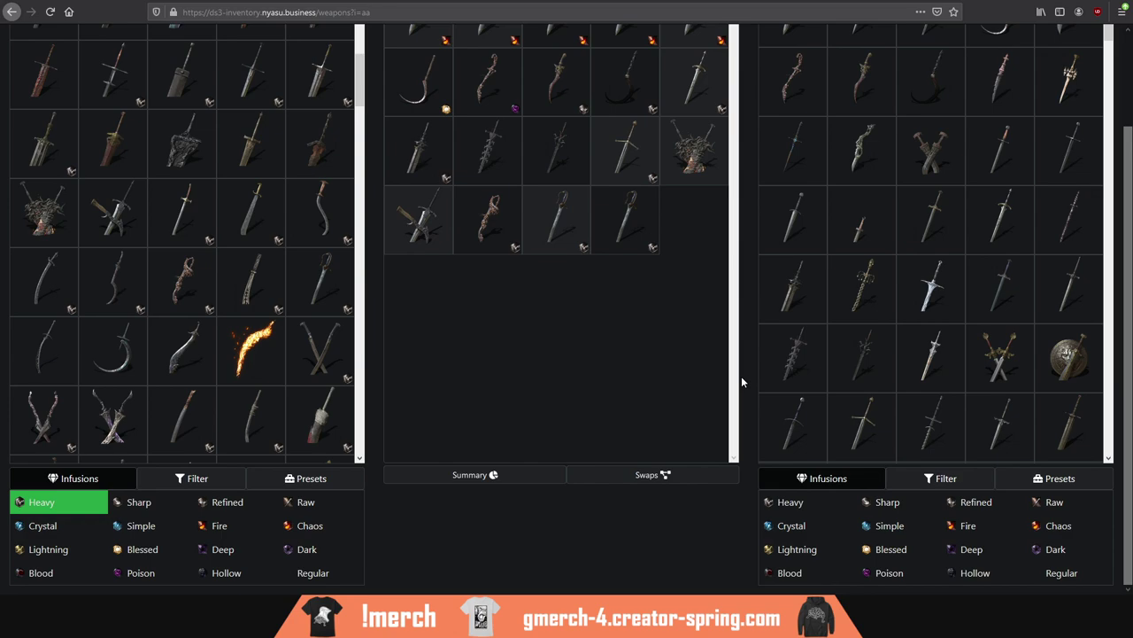
scroll(1129, 220, up, 3)
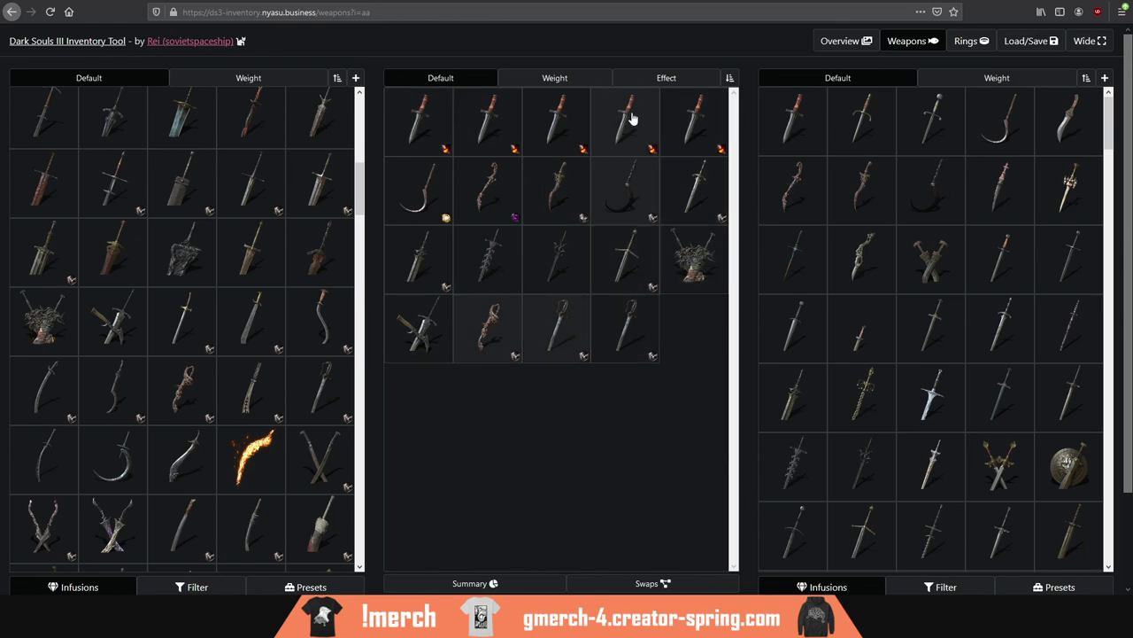
click(555, 78)
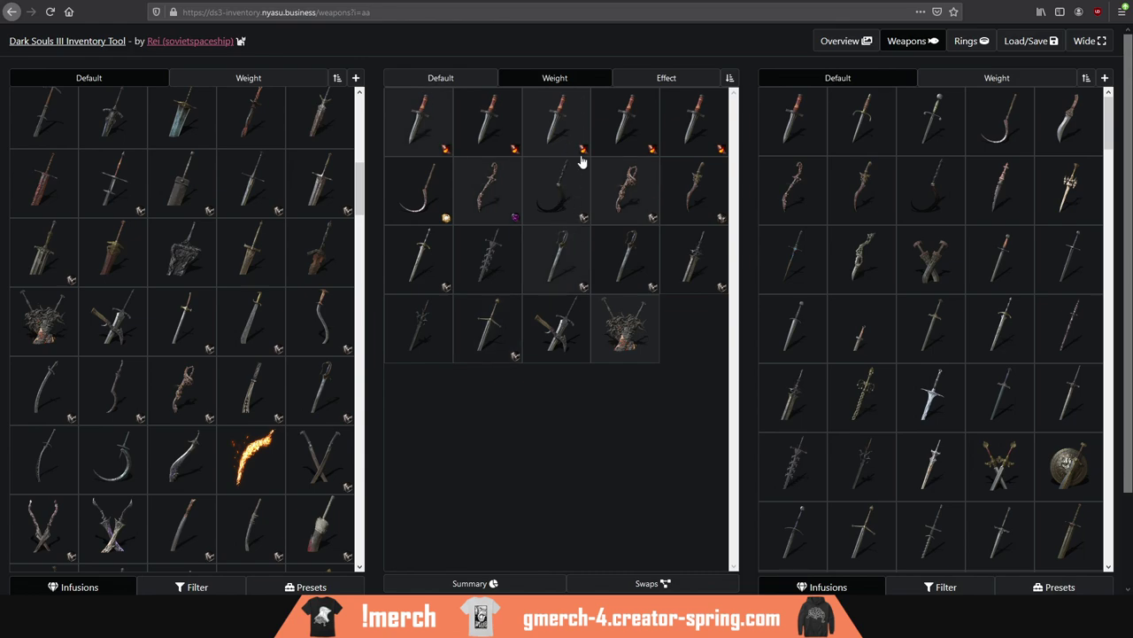
Step: Try the Effect and Weight orderings, then return the inventory to Default order
click(666, 77)
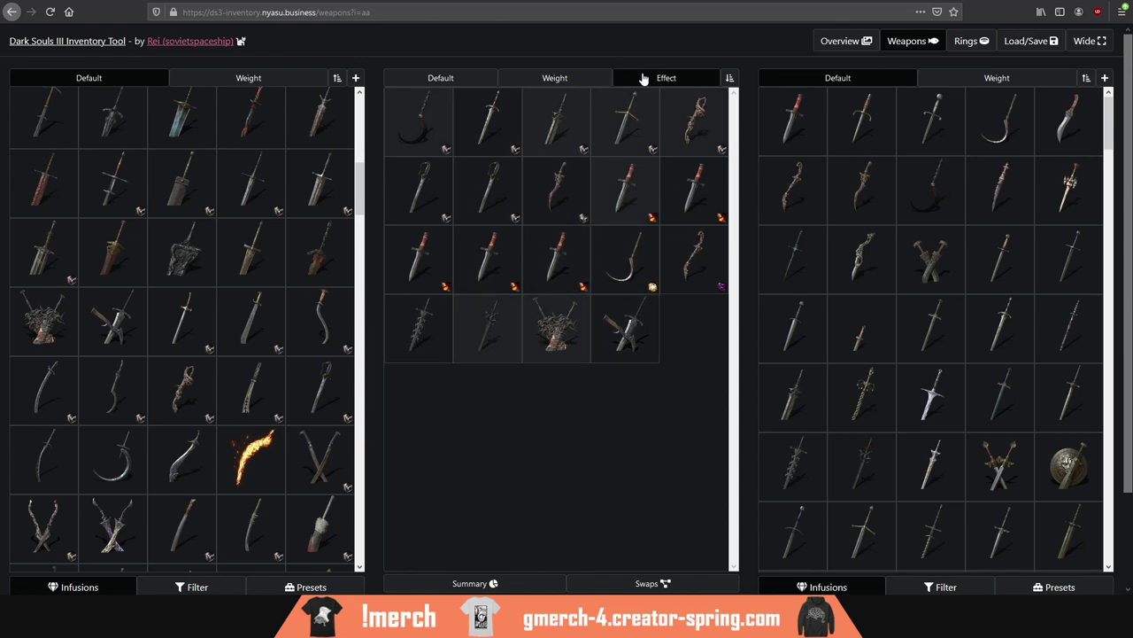
click(567, 78)
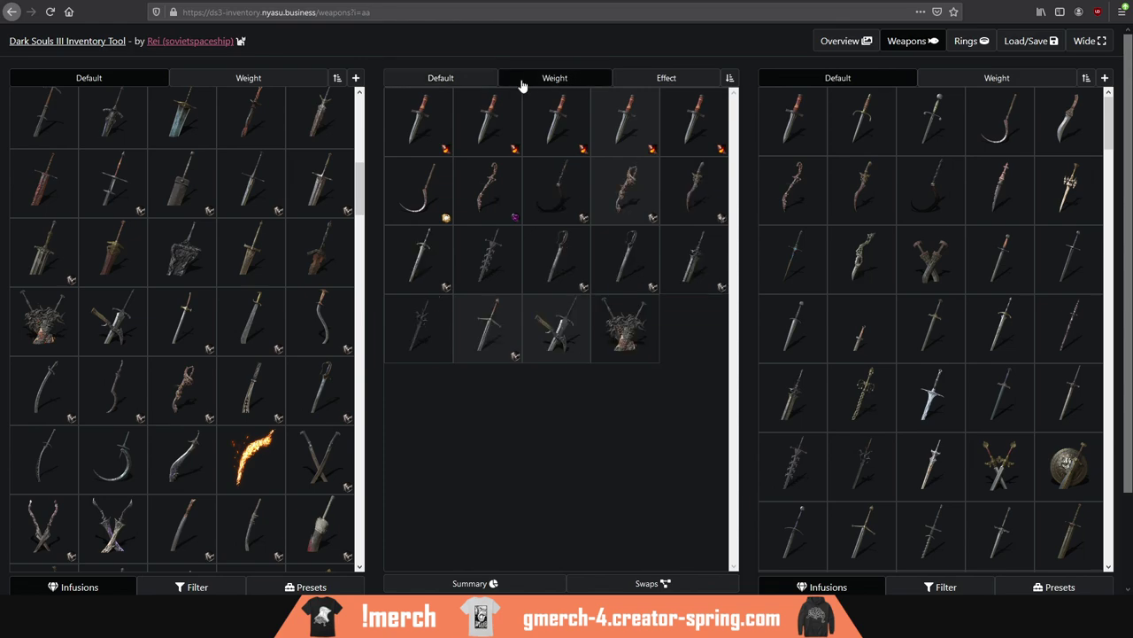
click(469, 78)
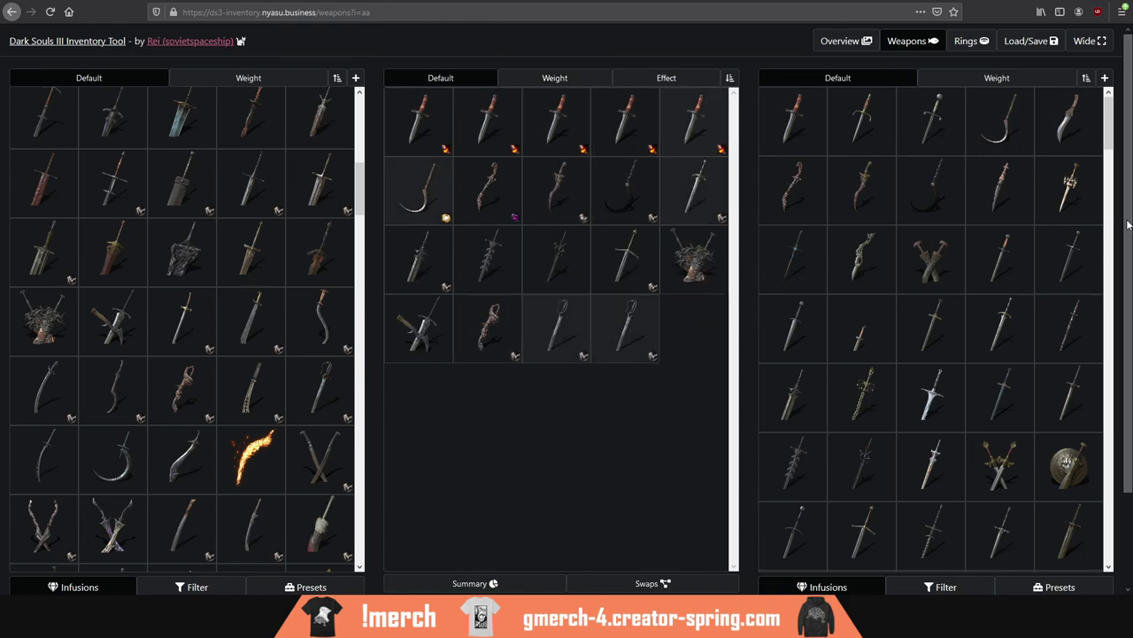
scroll(1112, 135, down, 1)
scroll(1112, 135, down, 1)
scroll(726, 277, down, 2)
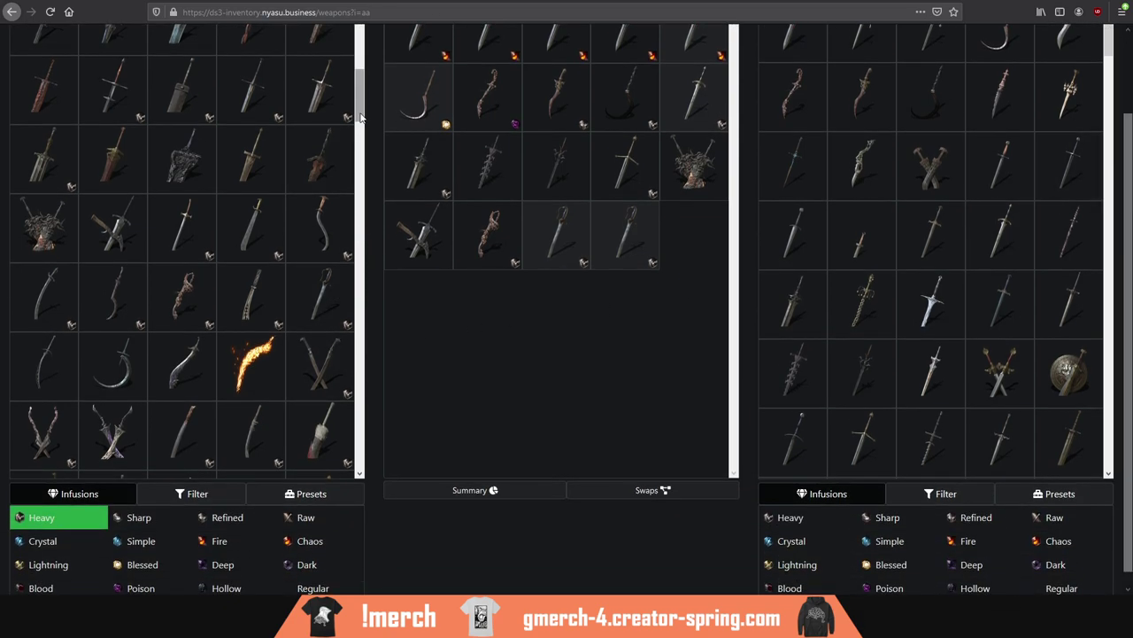
drag(361, 99, 361, 133)
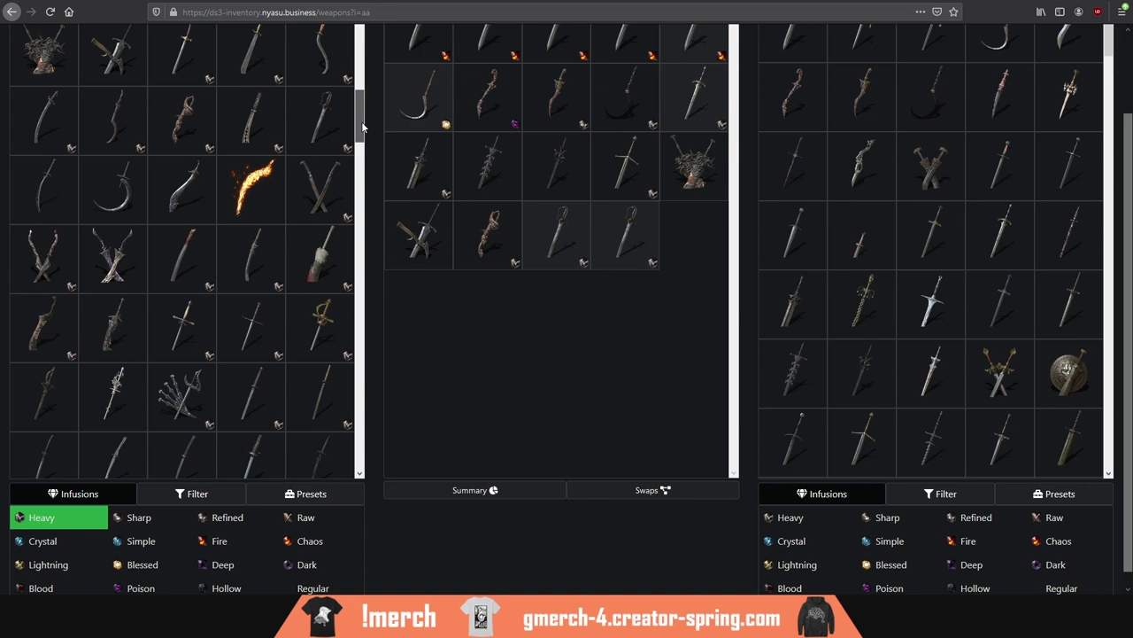
Step: Add a curved blade, straight sword, greataxe and two heavy weapons, marking one for removal
click(40, 302)
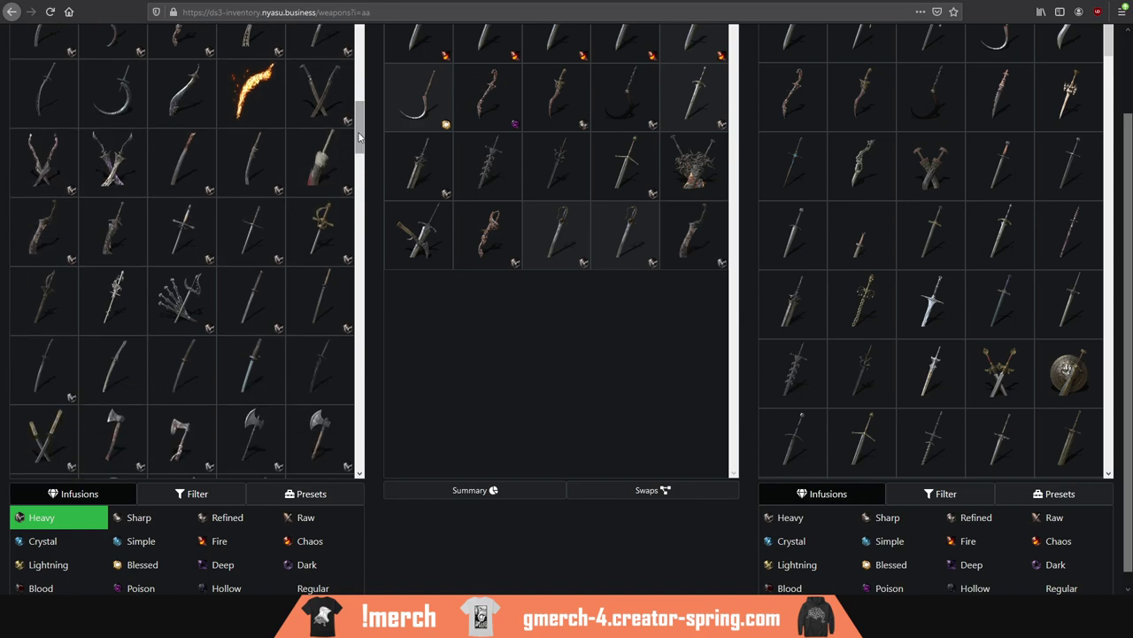
click(253, 236)
drag(361, 124, 361, 158)
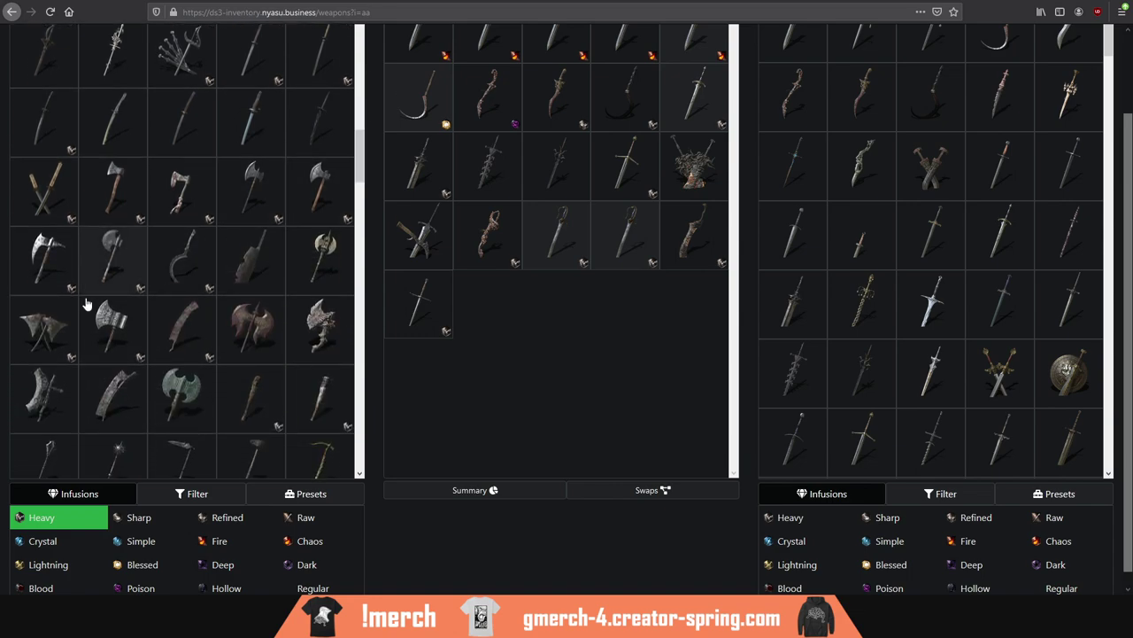
click(38, 332)
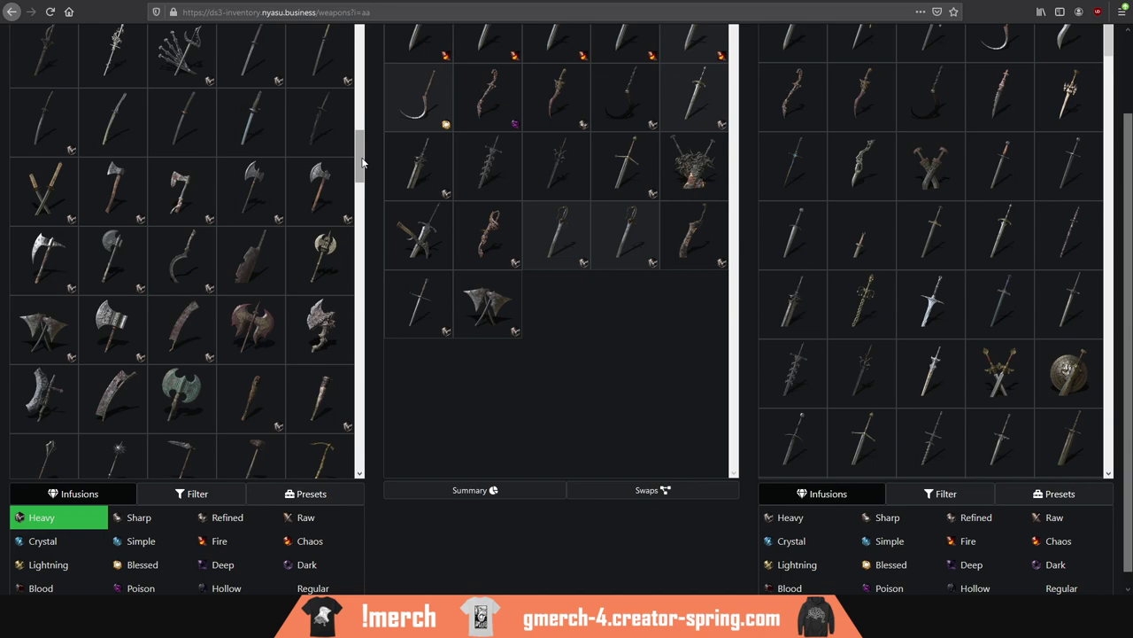
drag(360, 156, 361, 167)
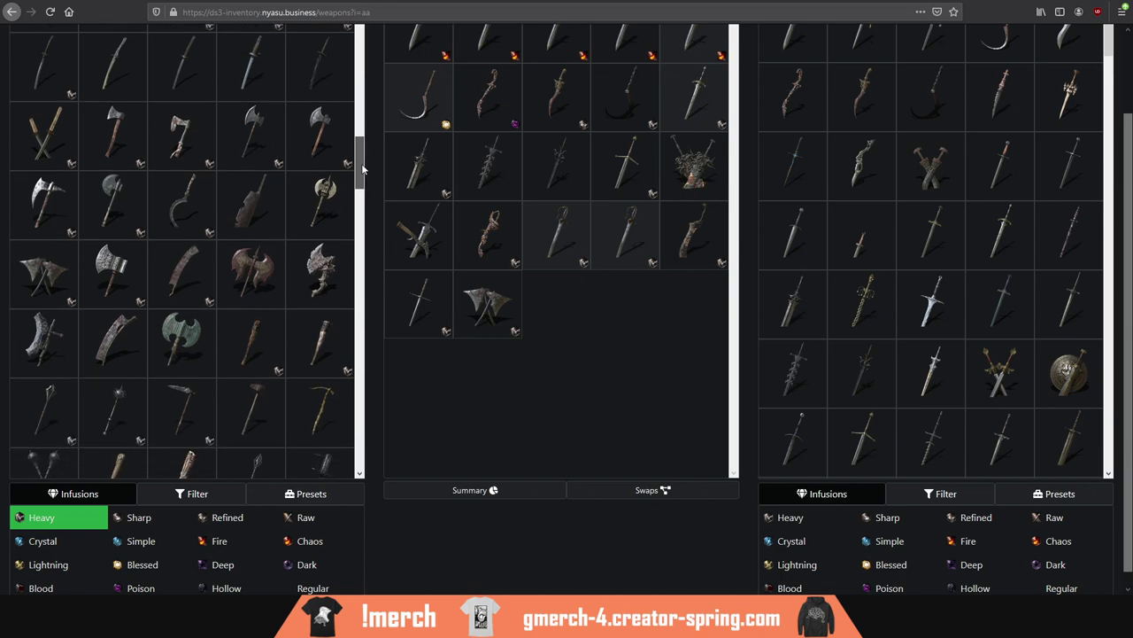
click(45, 338)
drag(362, 165, 362, 191)
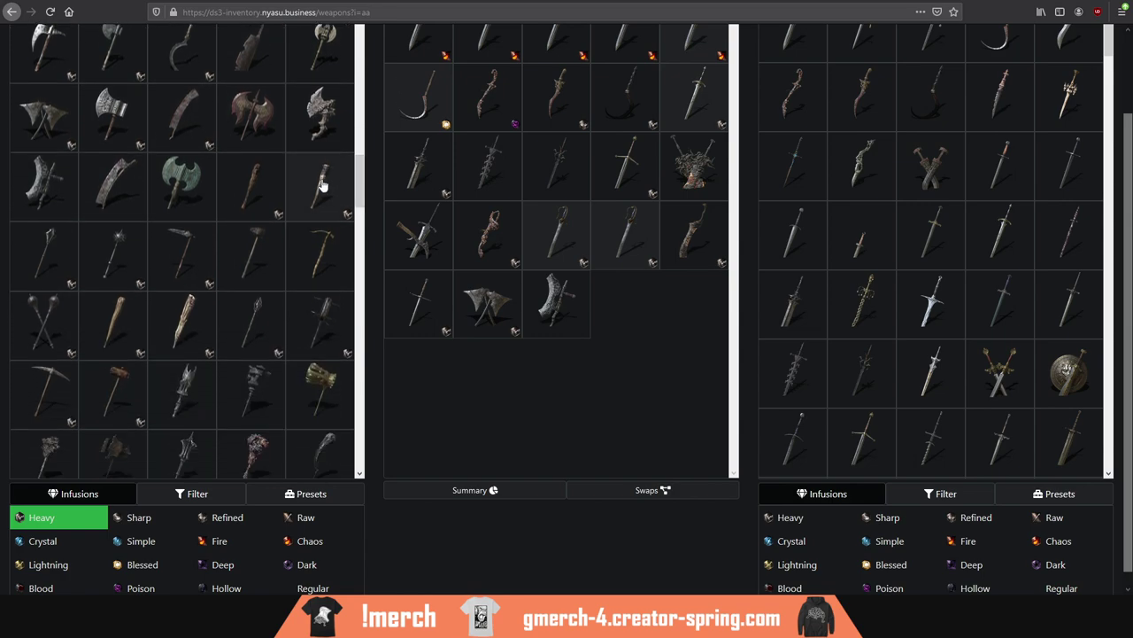
click(323, 184)
click(555, 307)
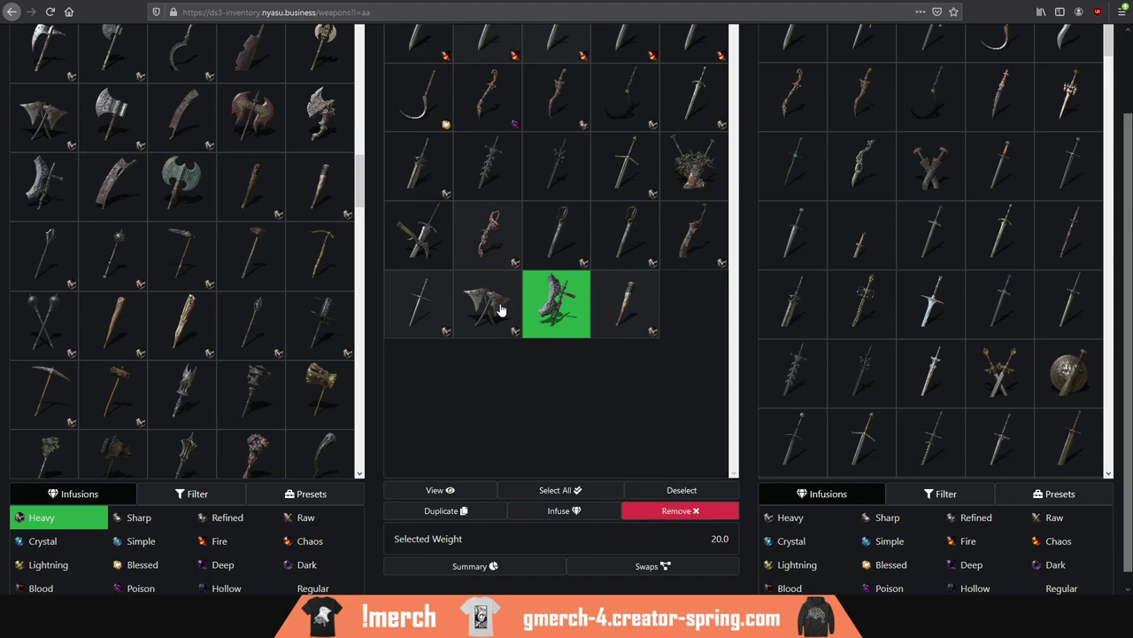
Step: Remove the two picked heavy weapons and add a short club-like weapon instead
click(625, 305)
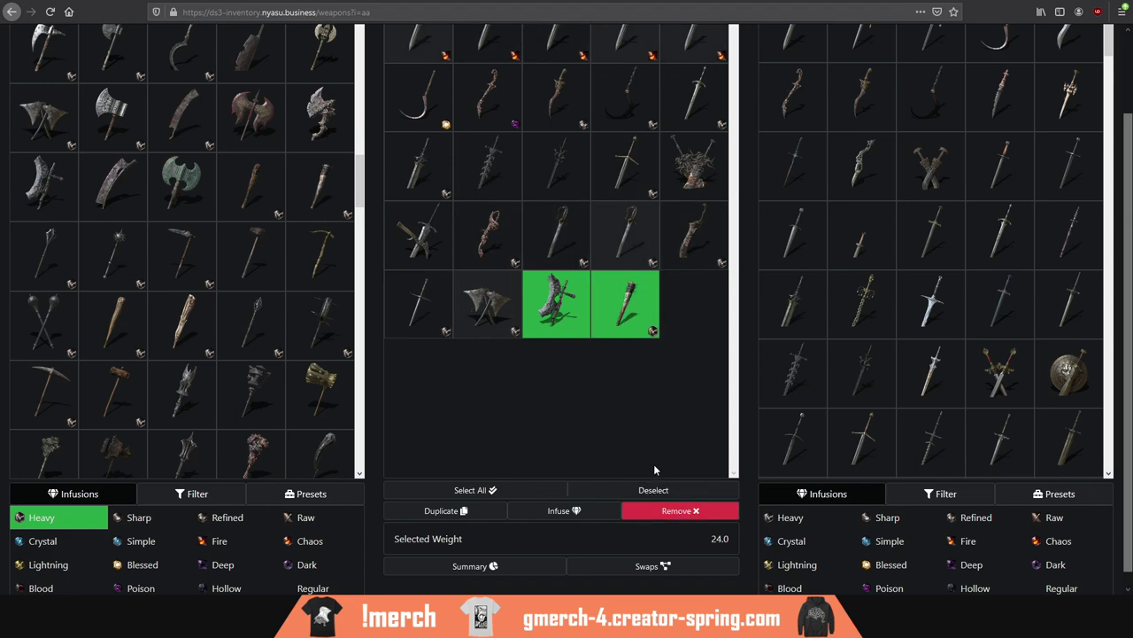
click(667, 514)
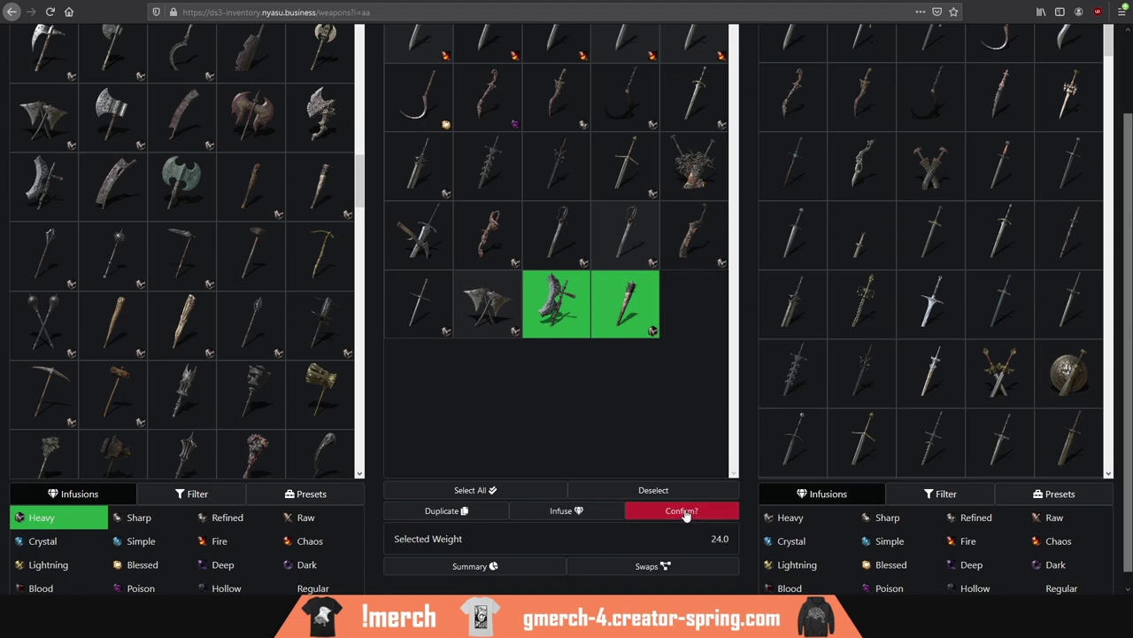
click(682, 513)
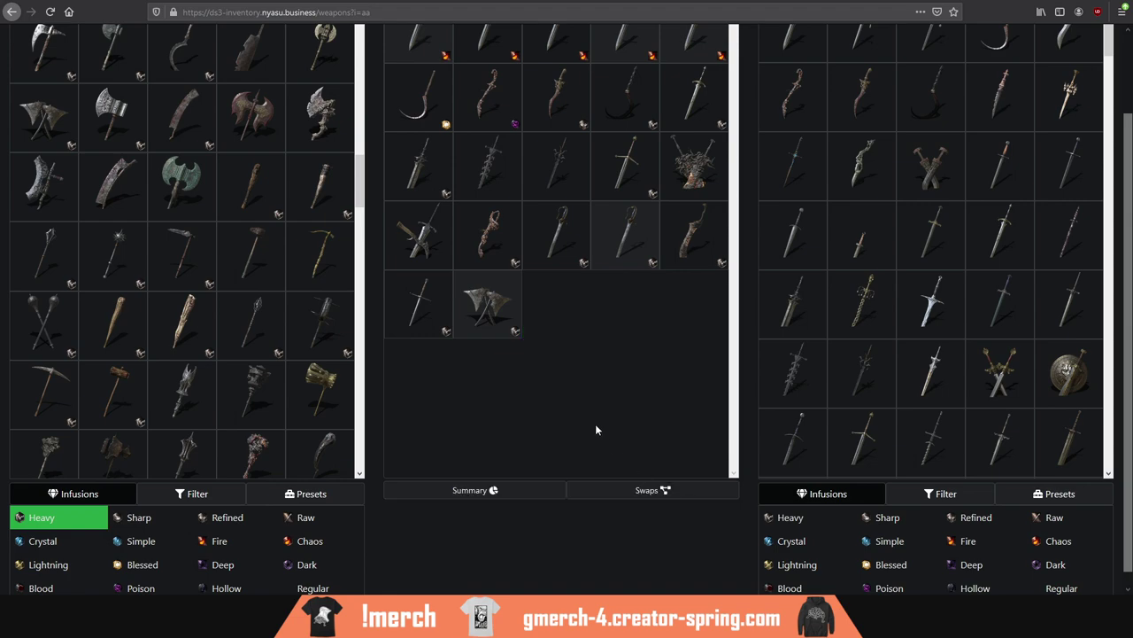
click(318, 190)
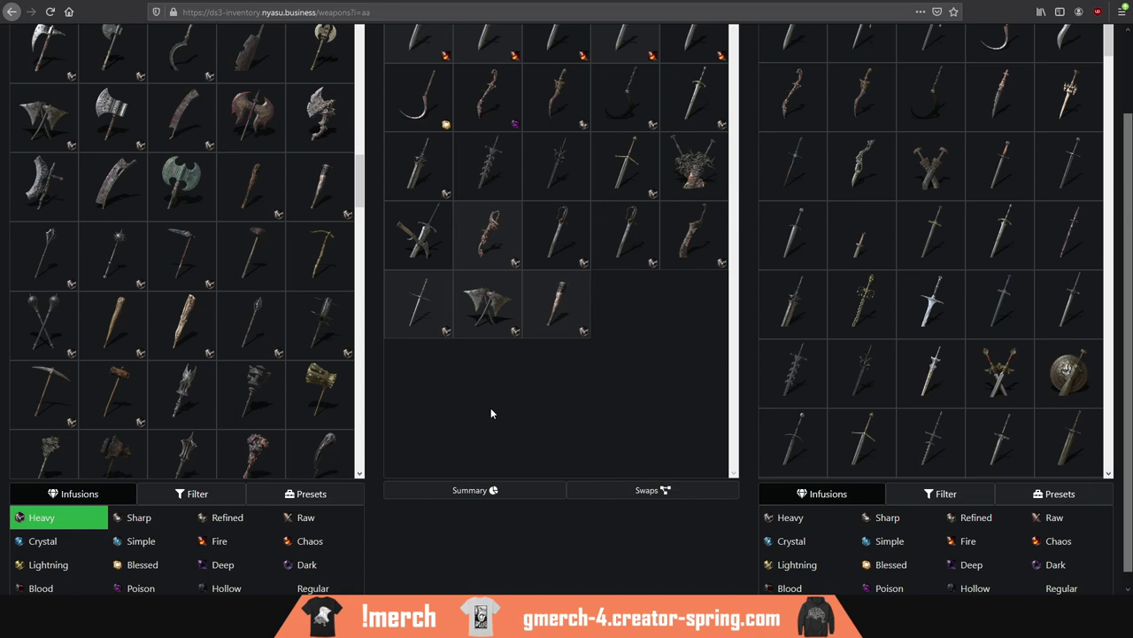
drag(361, 173, 361, 182)
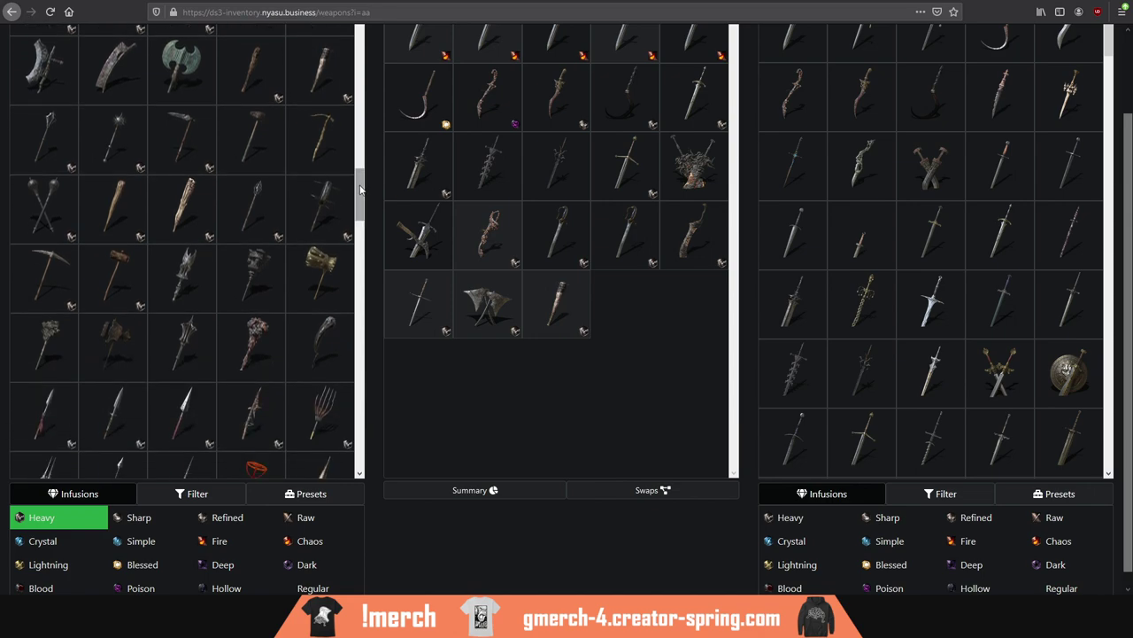
Step: Add a hammer, another weapon, three spears, a halberd and a curved glaive
click(113, 347)
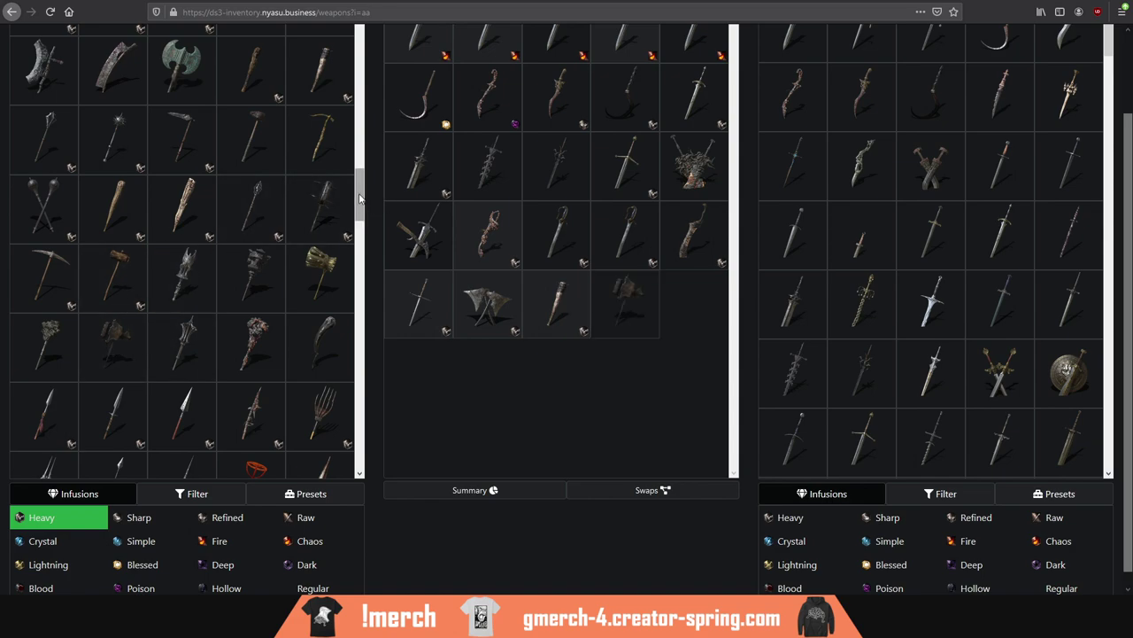
drag(361, 197, 361, 232)
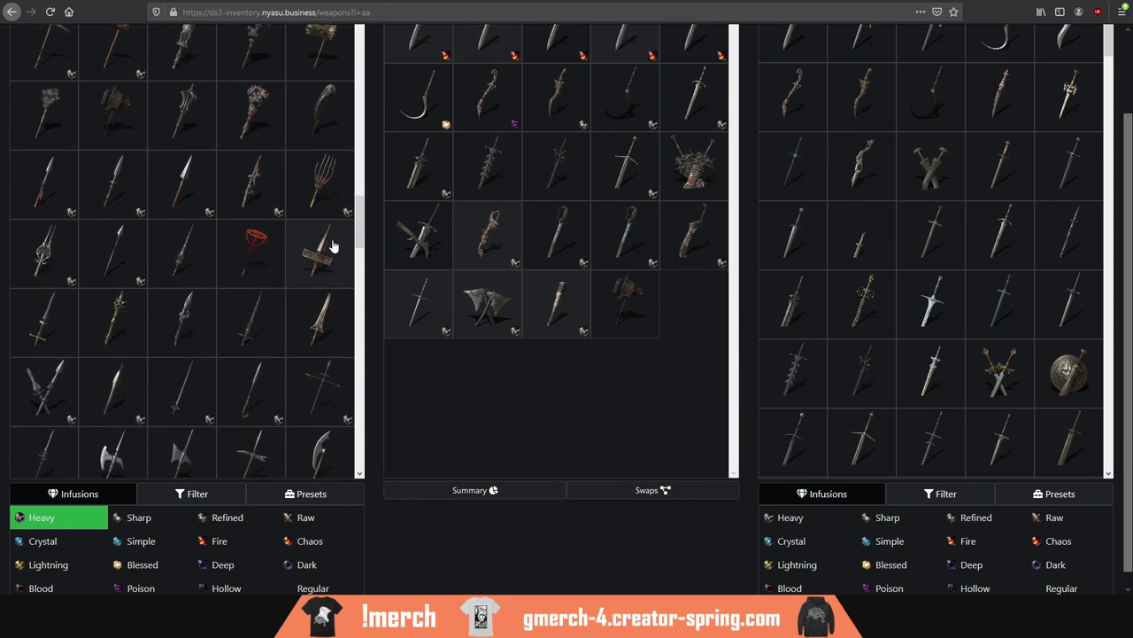
click(322, 259)
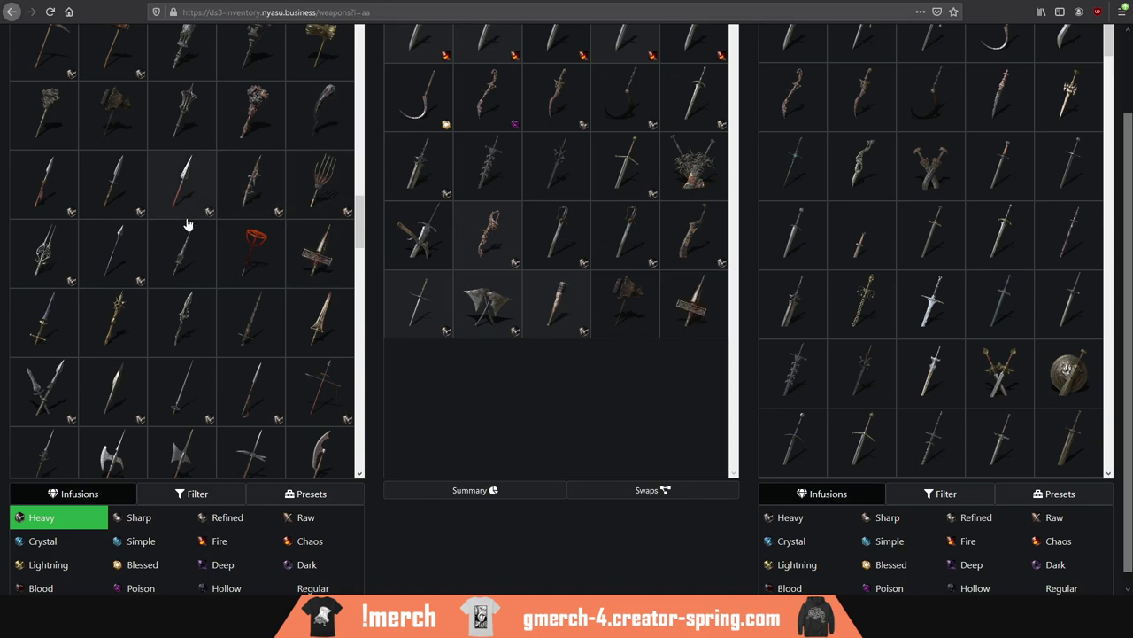
click(256, 188)
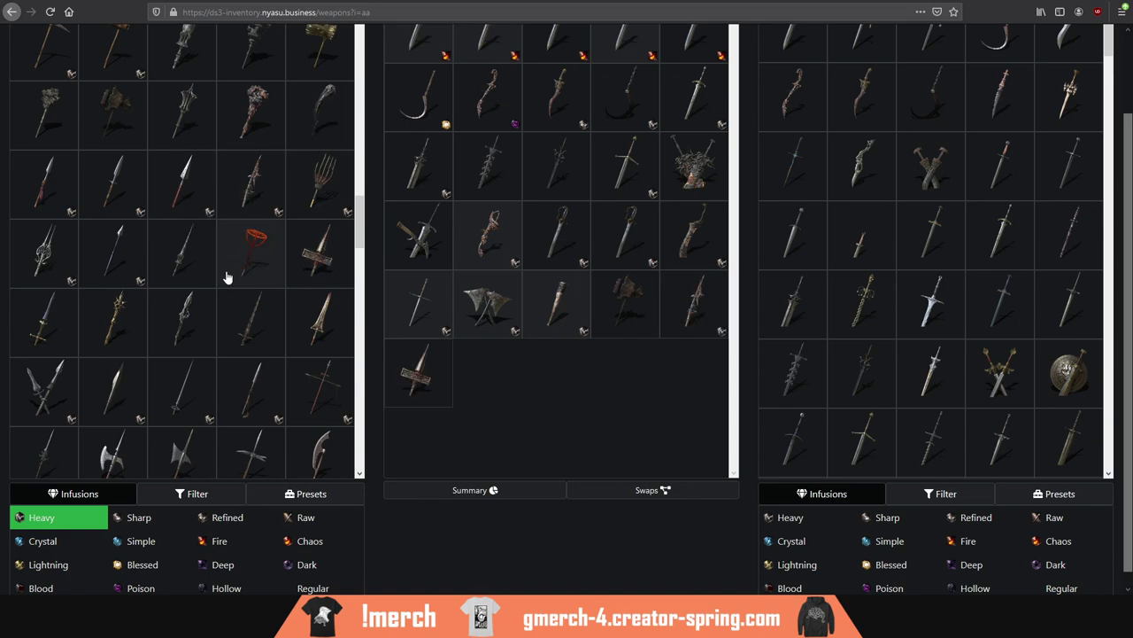
click(188, 319)
click(189, 387)
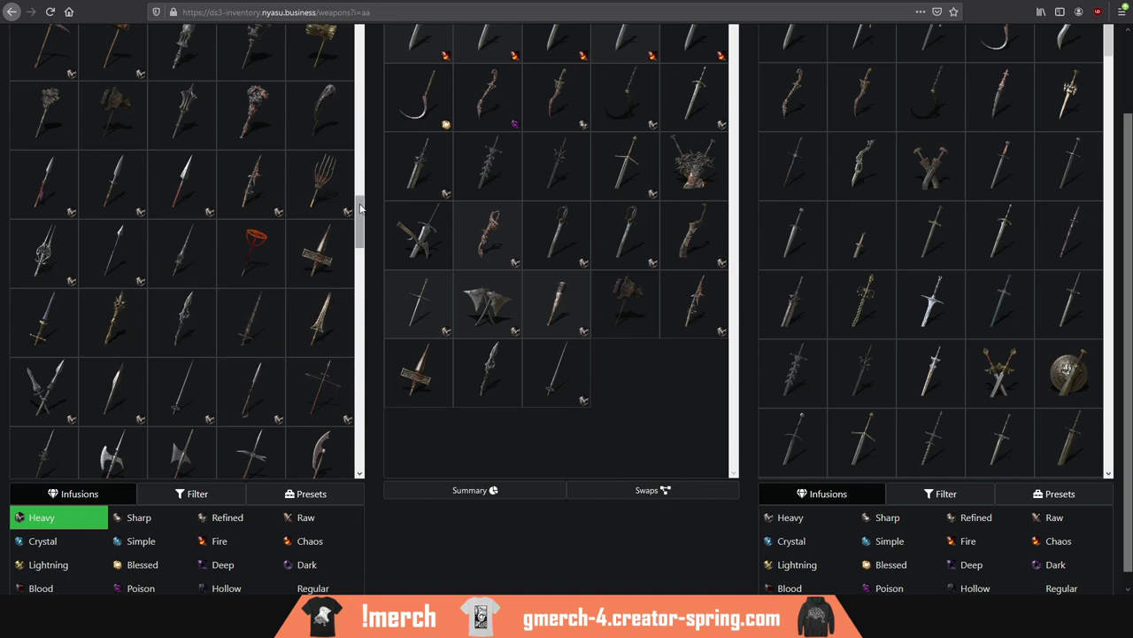
scroll(360, 208, down, 3)
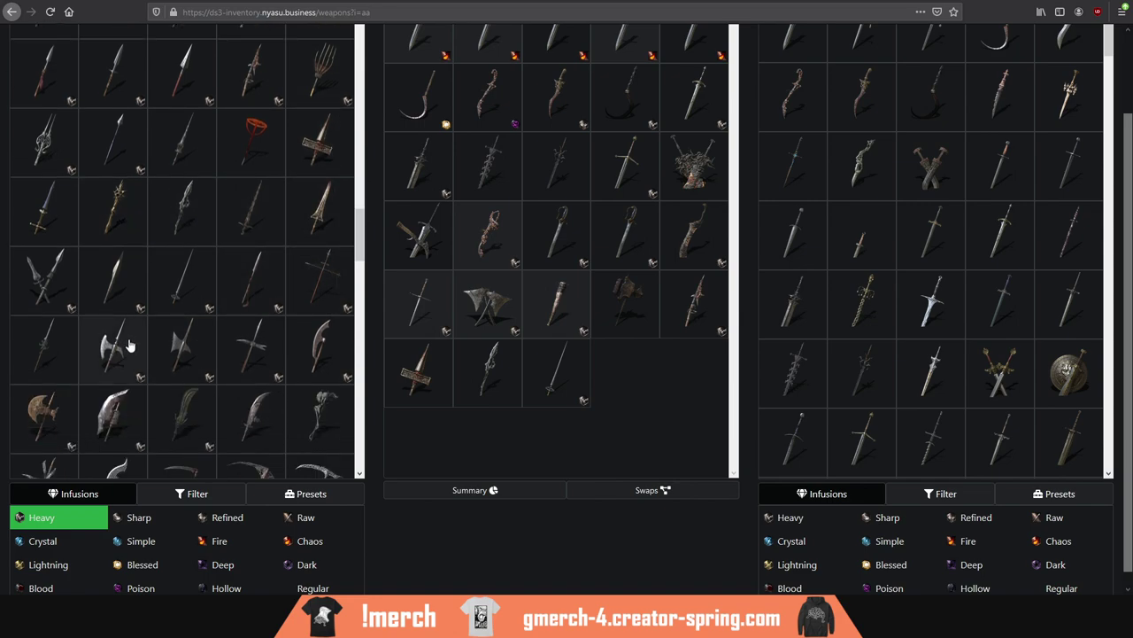
click(181, 418)
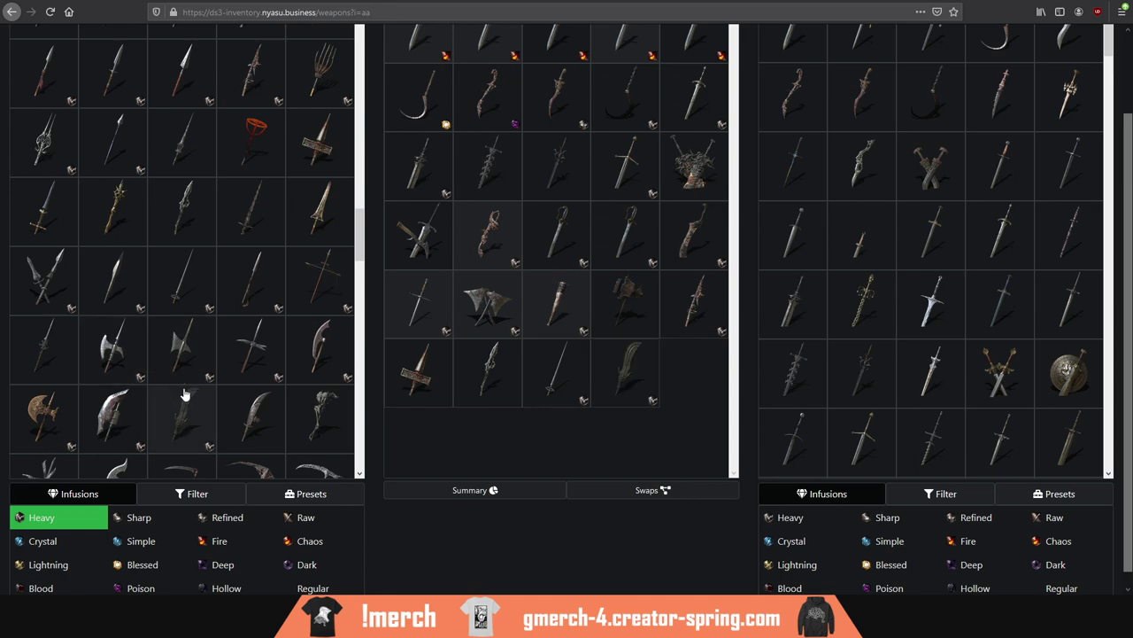
click(173, 359)
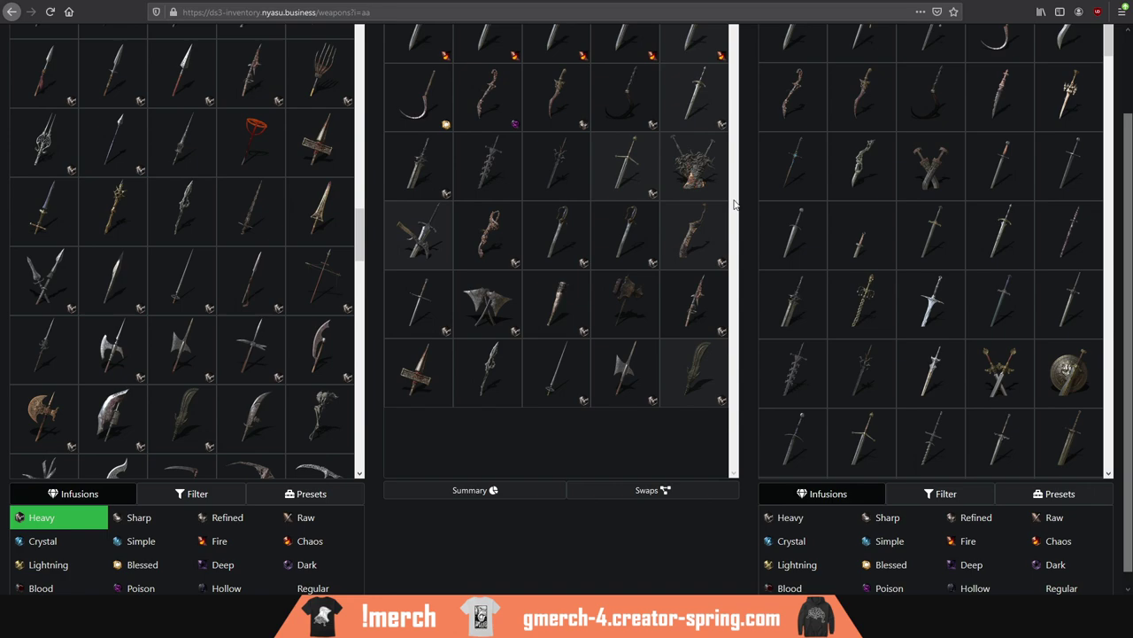
scroll(266, 222, down, 5)
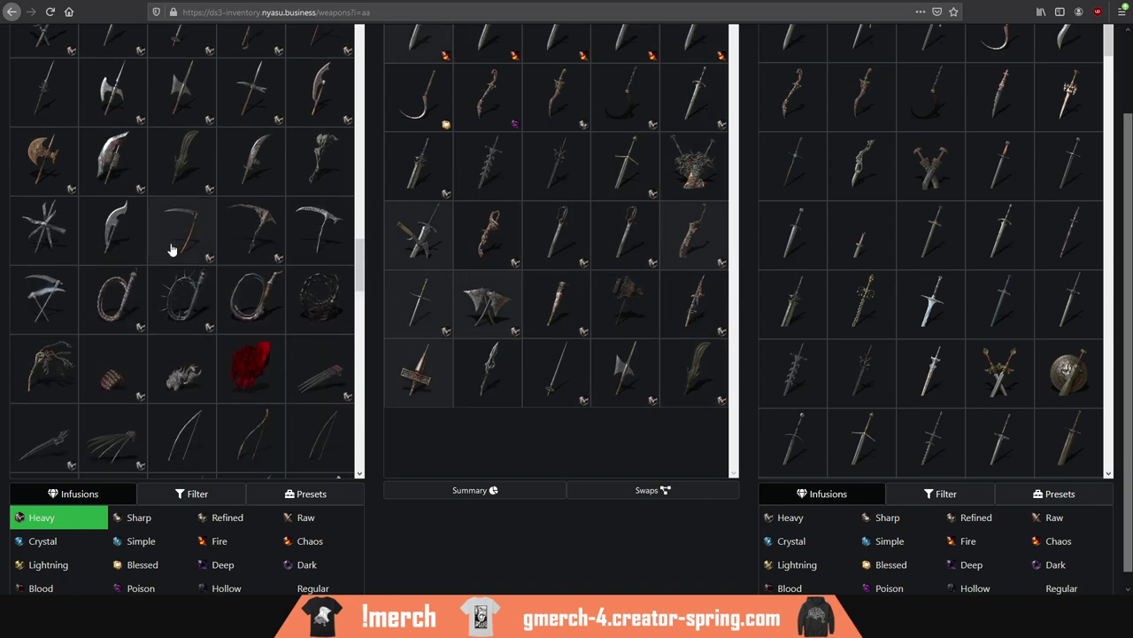
Step: Add about two dozen copies of the curved halberd across several rows
click(182, 230)
click(112, 161)
click(114, 230)
click(118, 226)
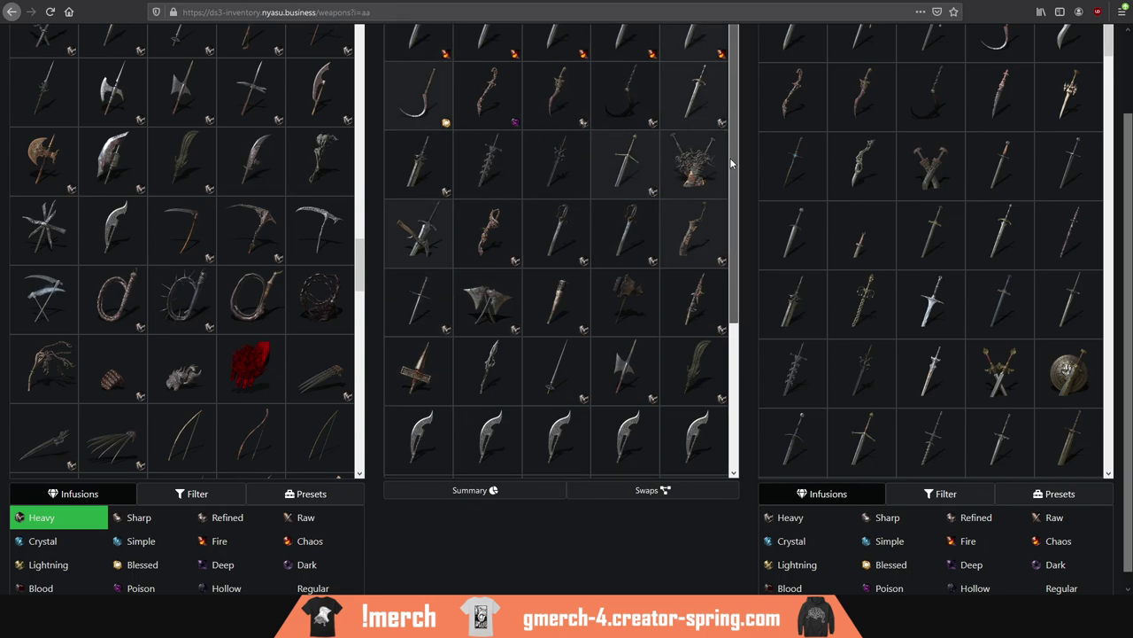
scroll(664, 336, down, 5)
click(117, 227)
click(118, 226)
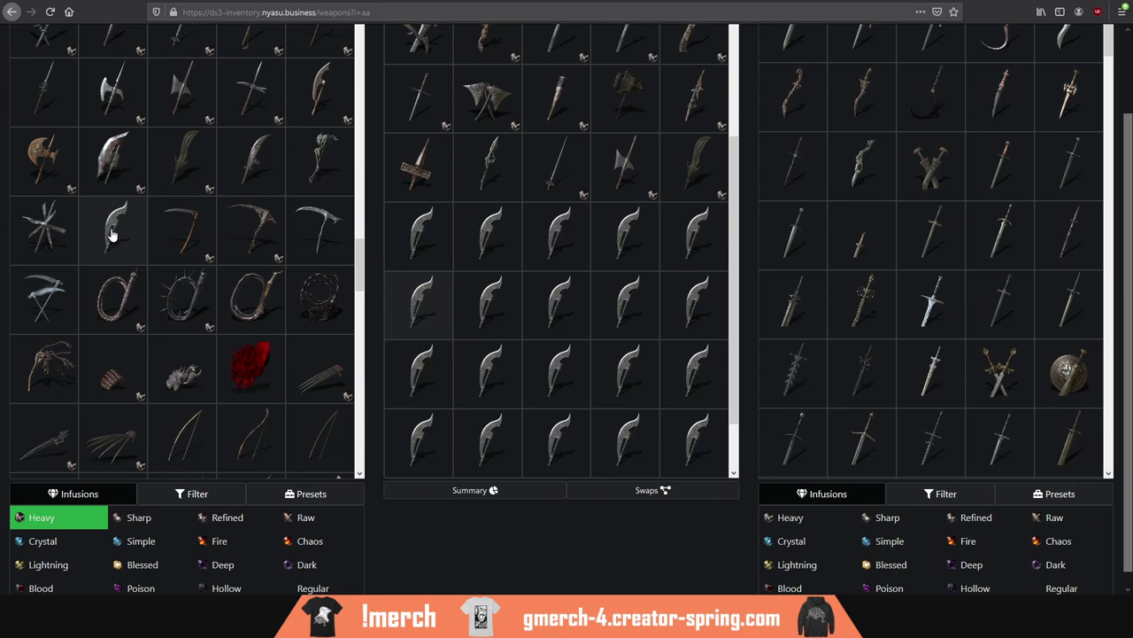
scroll(730, 168, down, 2)
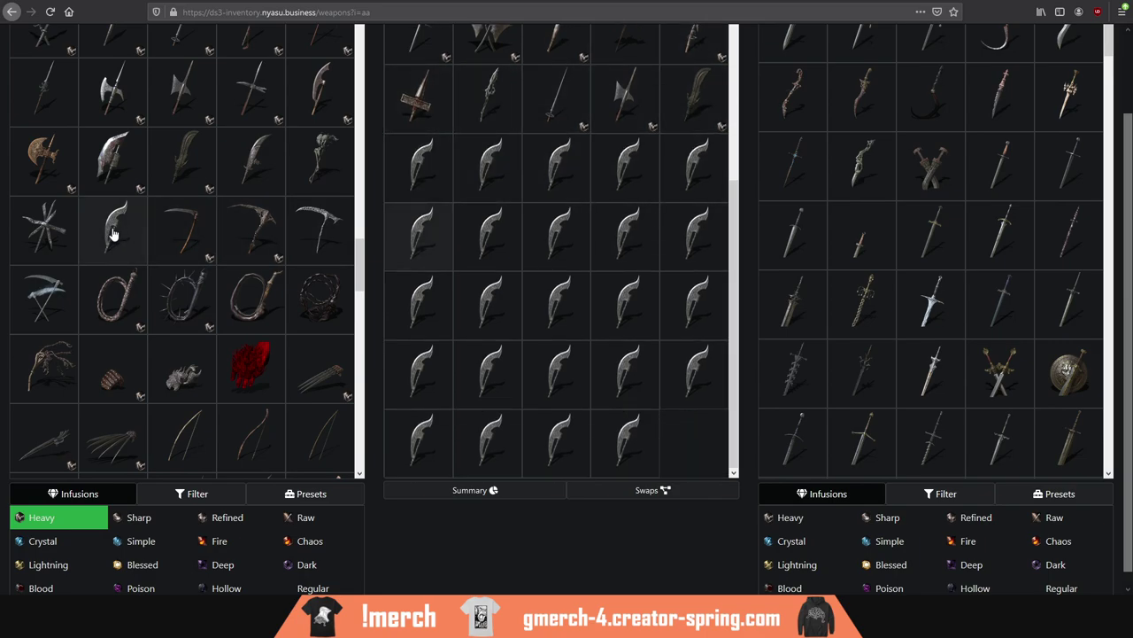
drag(733, 227, 740, 60)
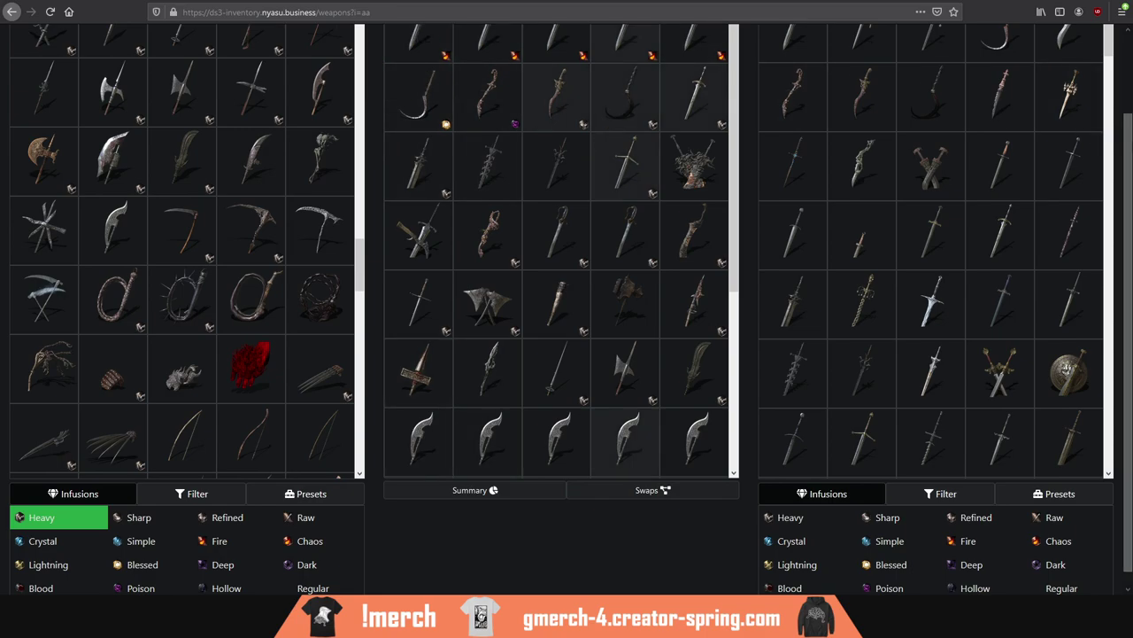
scroll(1122, 159, up, 2)
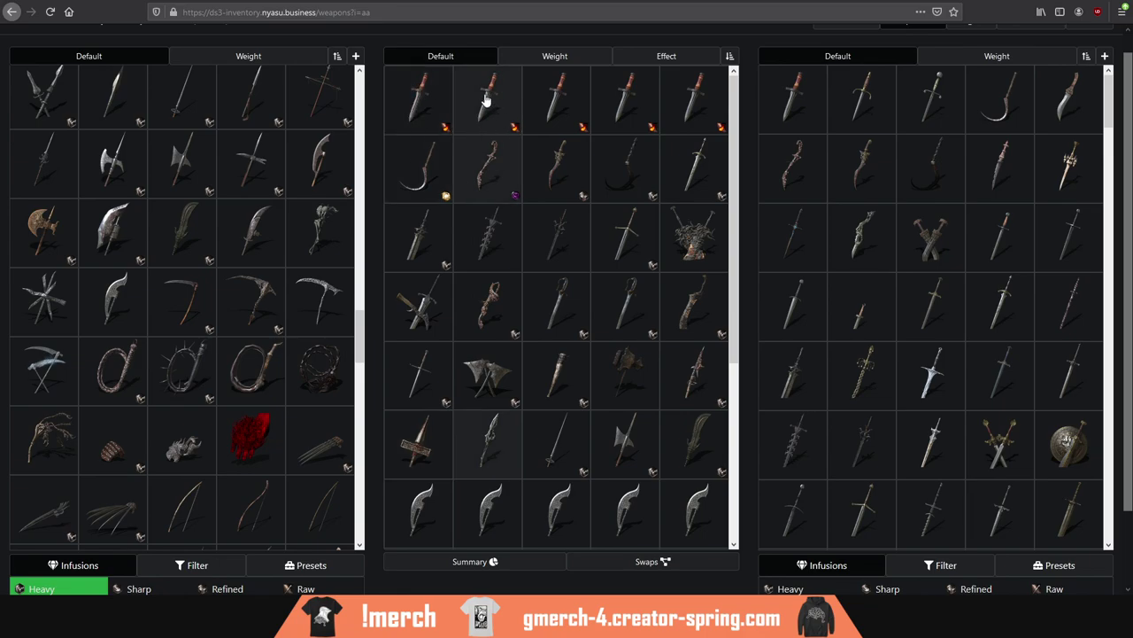
Step: Select four top-row Fire daggers and the sword below, then remove them
drag(486, 100, 625, 99)
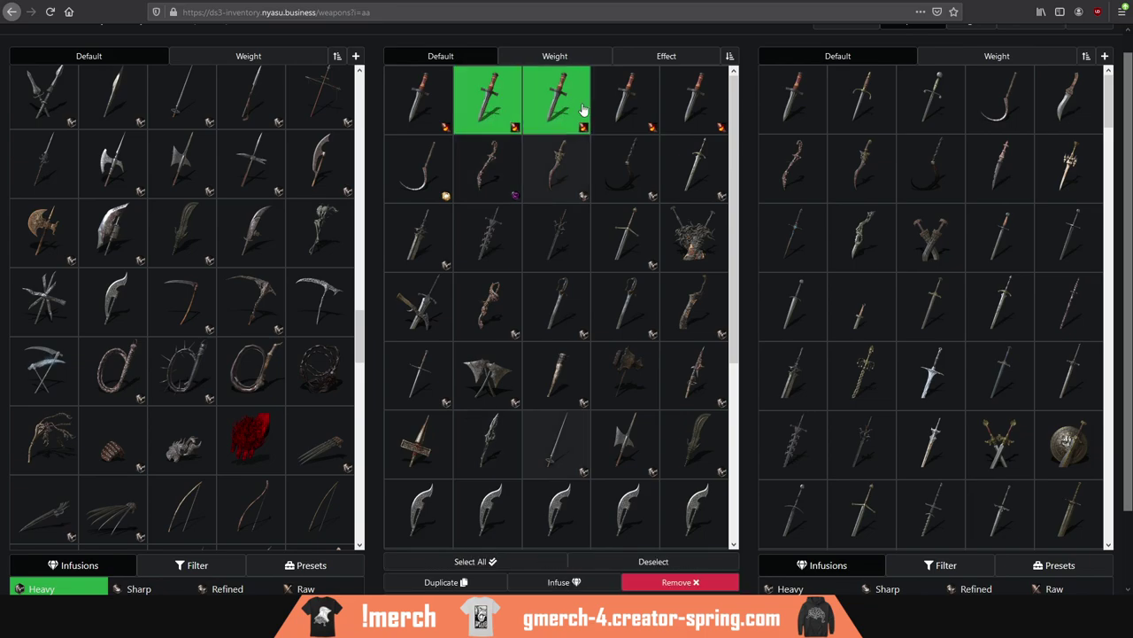
click(694, 99)
click(694, 168)
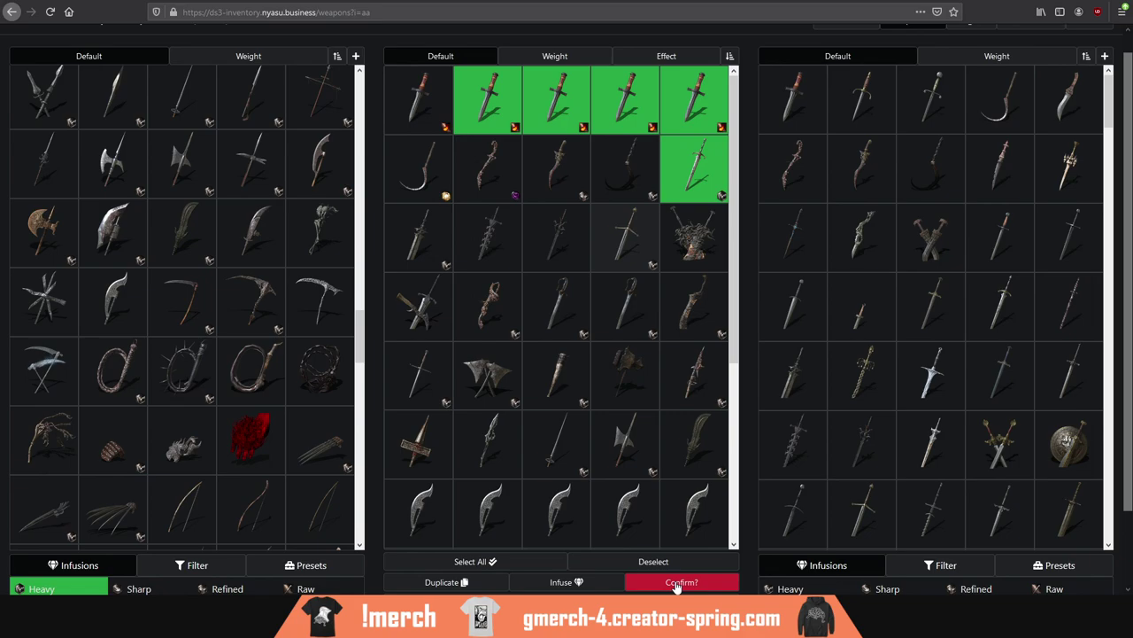
click(680, 581)
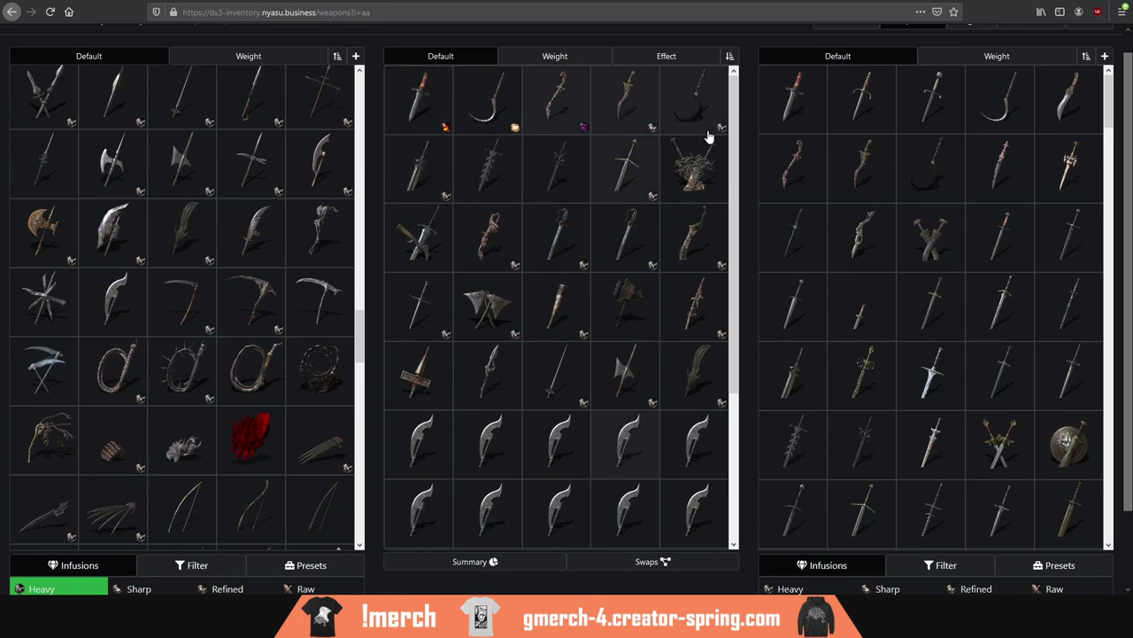
scroll(734, 120, down, 1)
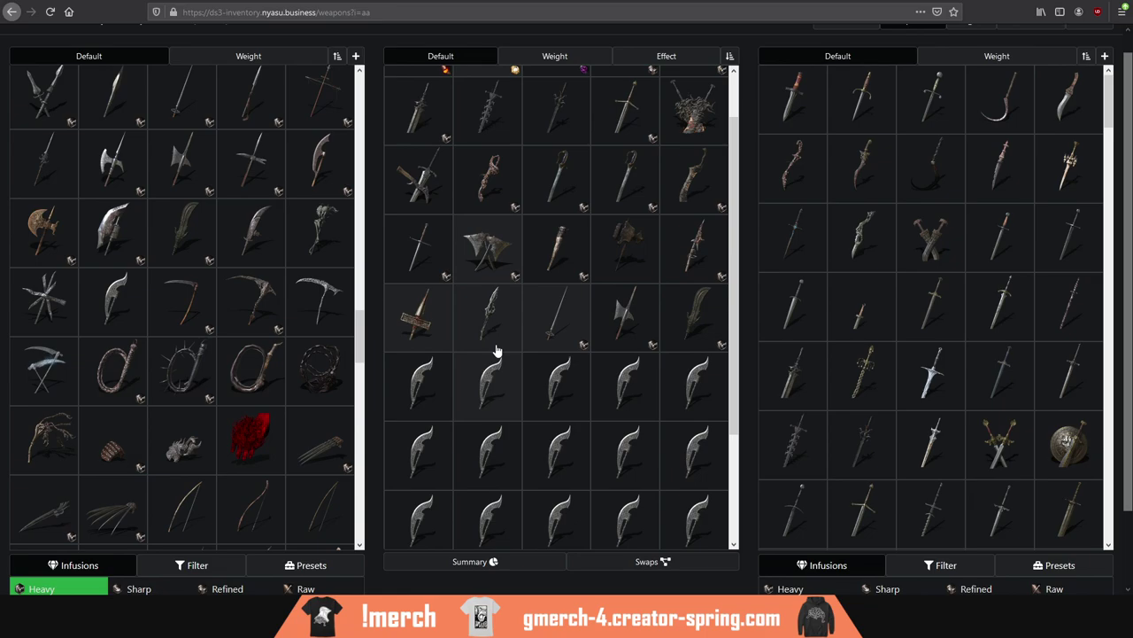
scroll(733, 166, down, 3)
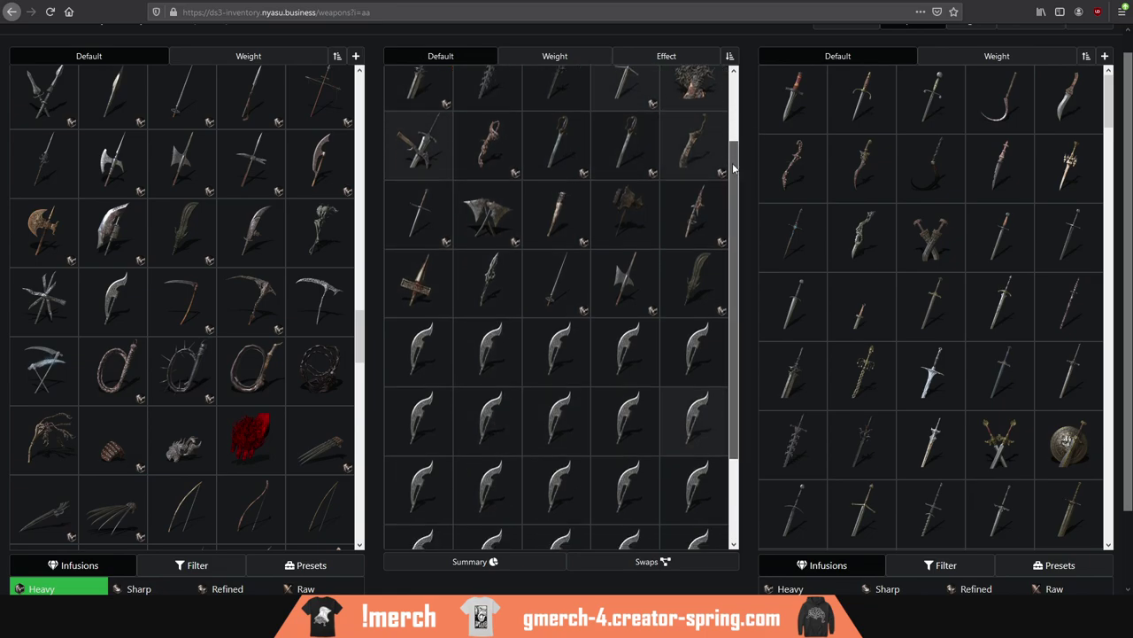
scroll(733, 167, up, 2)
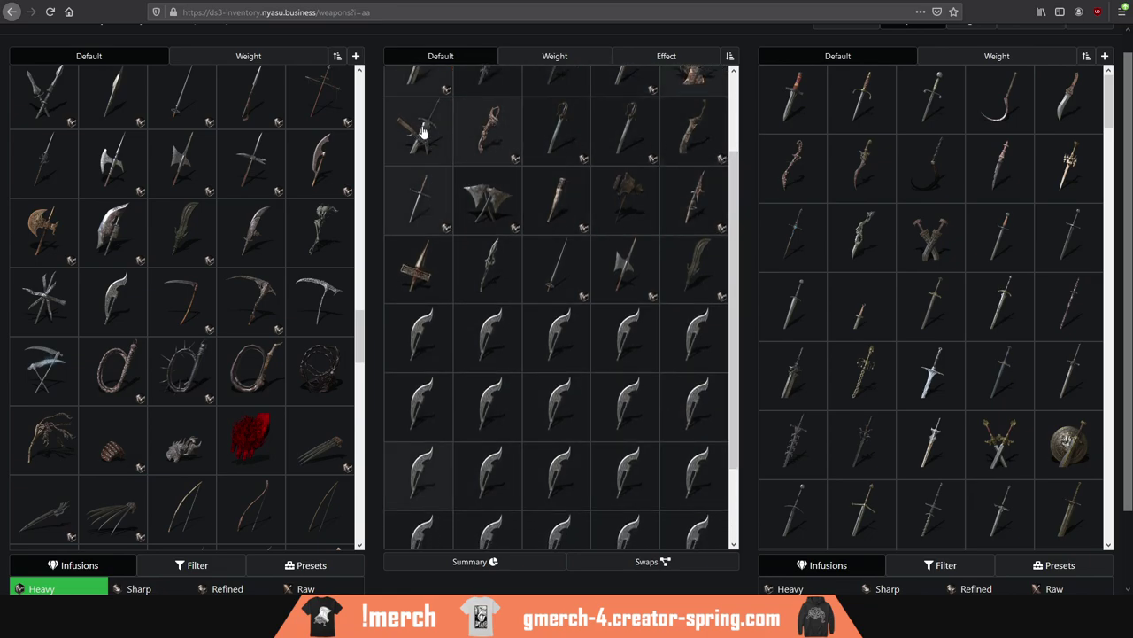
scroll(416, 177, down, 1)
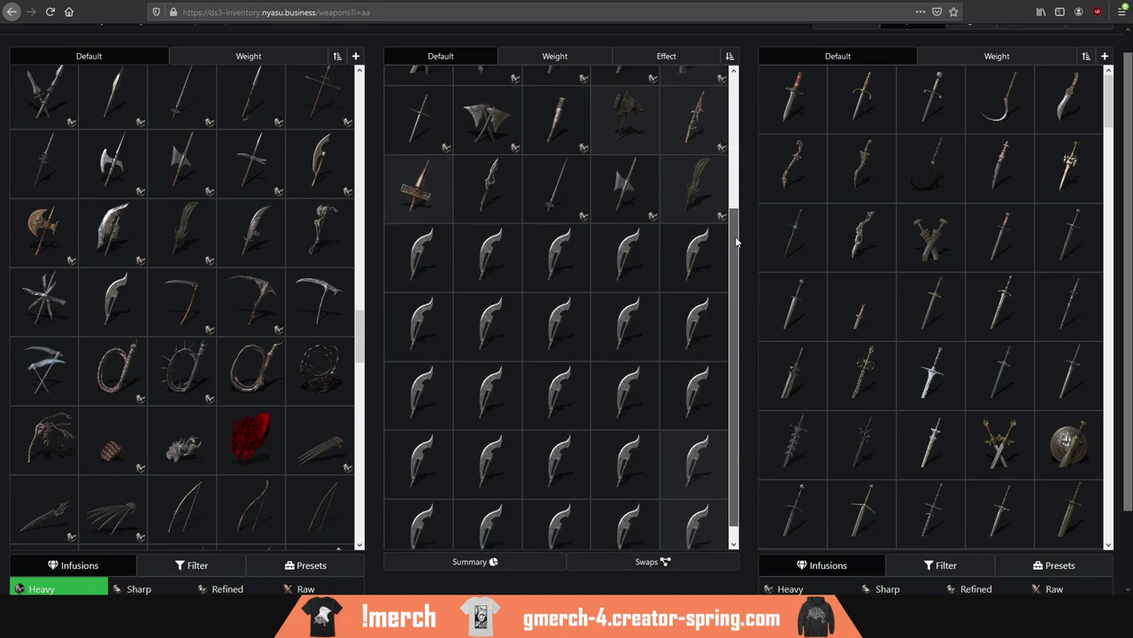
click(412, 177)
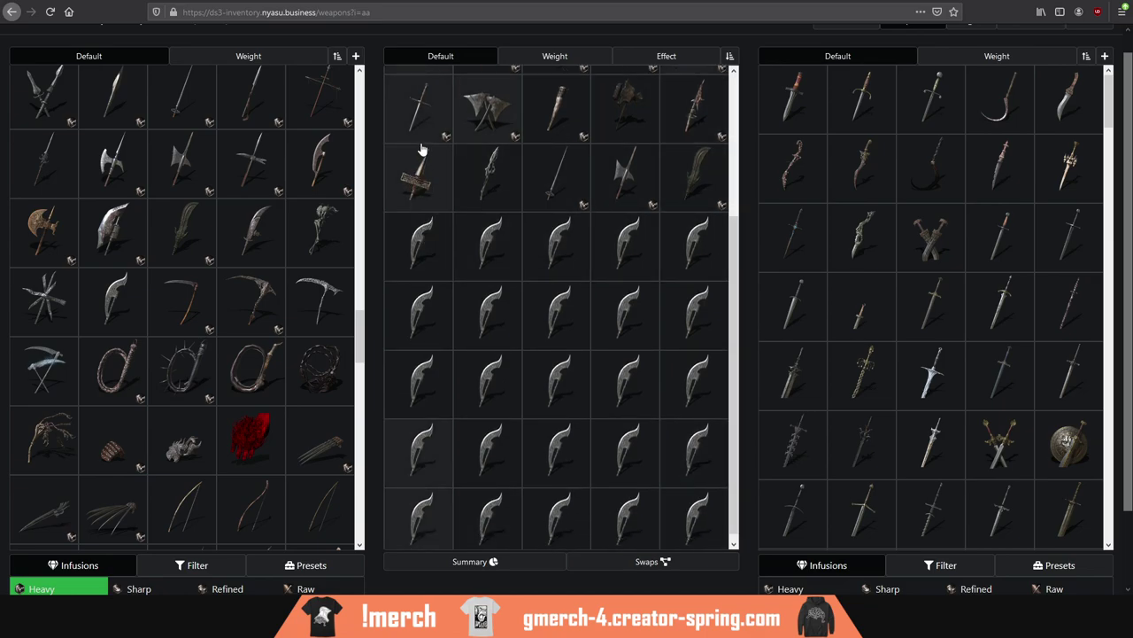
drag(735, 242, 734, 106)
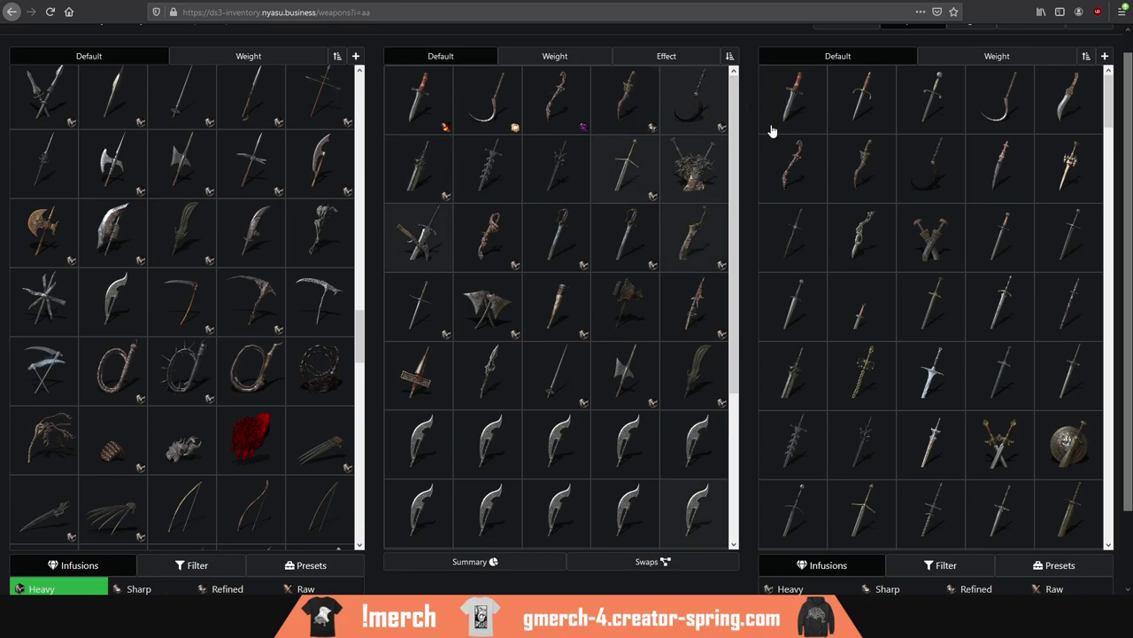
scroll(1127, 133, up, 1)
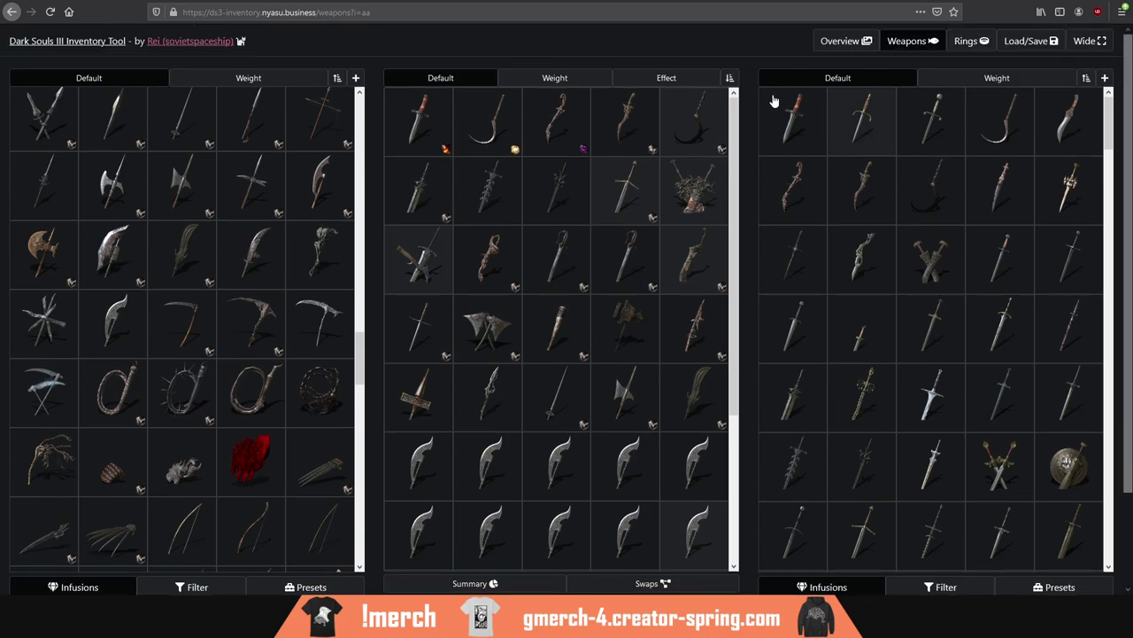